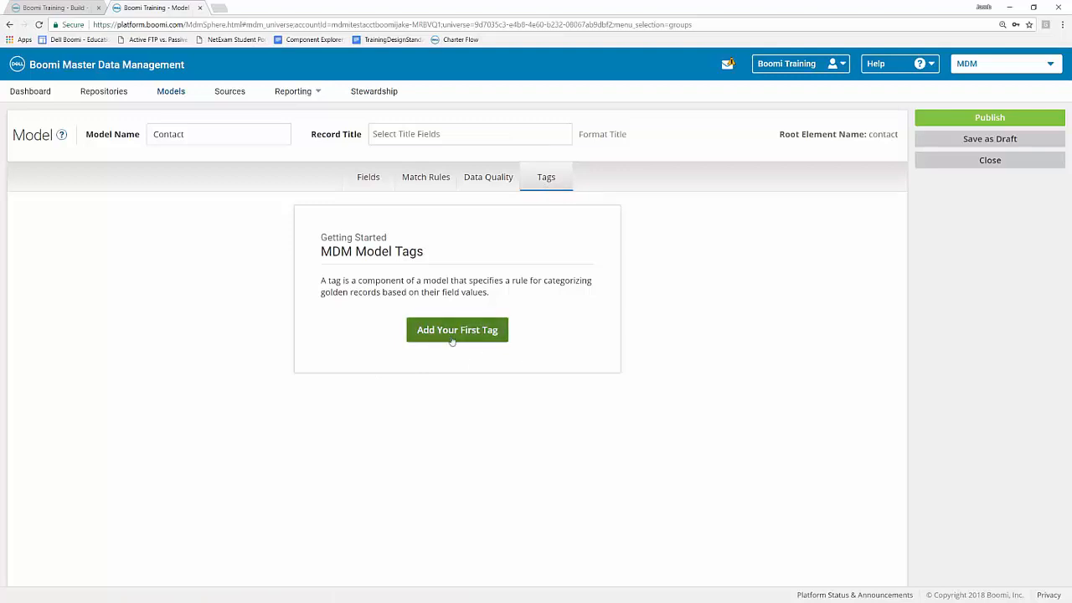
- Add a first tag to the Contact model and name it "Office in Building"
left_click(452, 335)
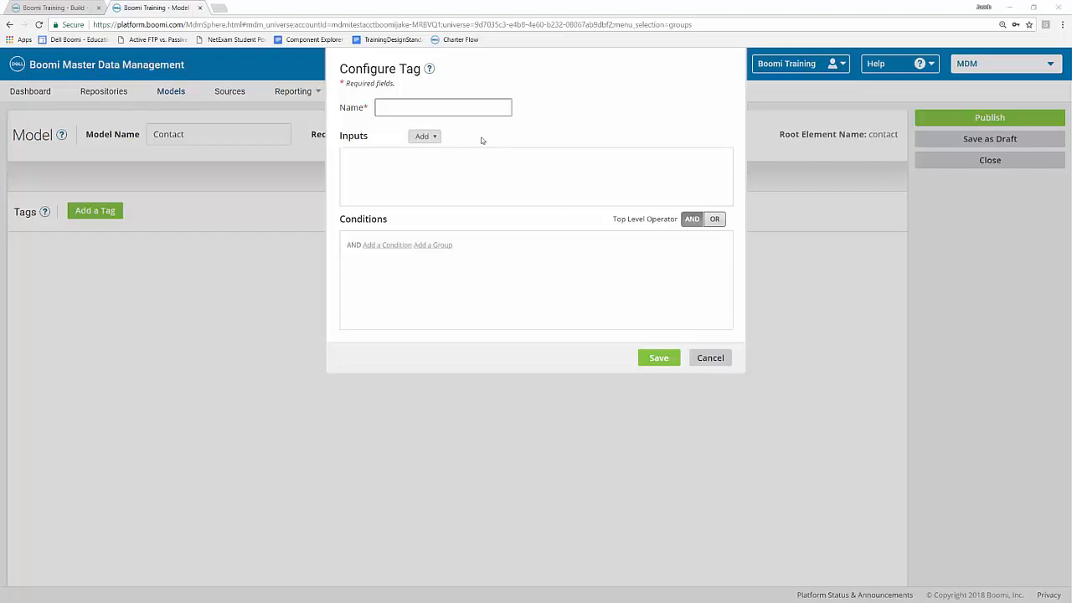
left_click(455, 106)
type("Office in")
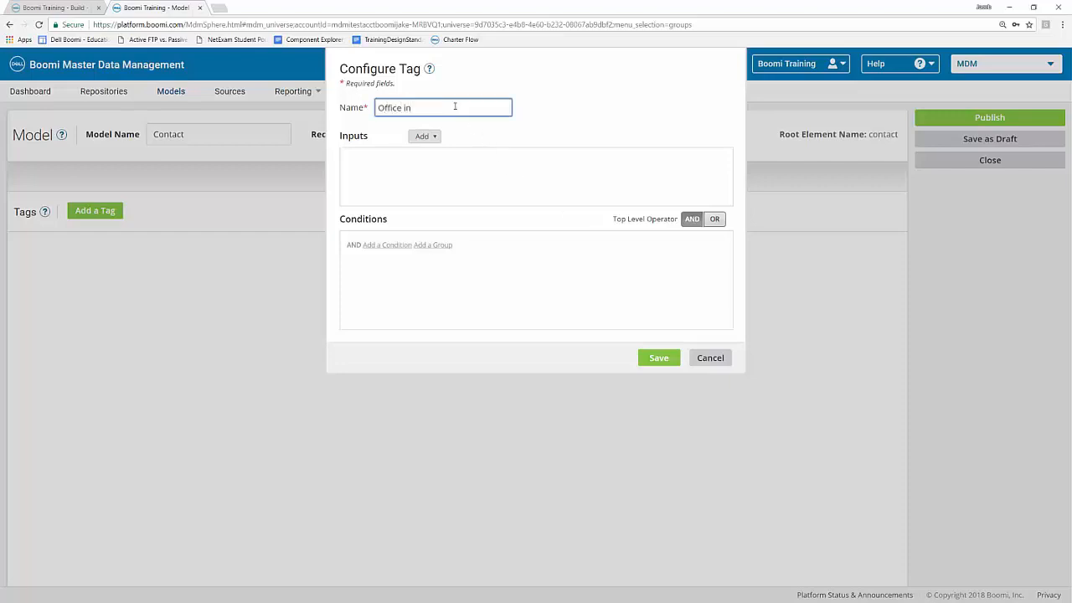
type(" Building")
- Add the MailingStreet field as an input of the tag, with the alias MailingStreet
left_click(427, 139)
left_click(444, 157)
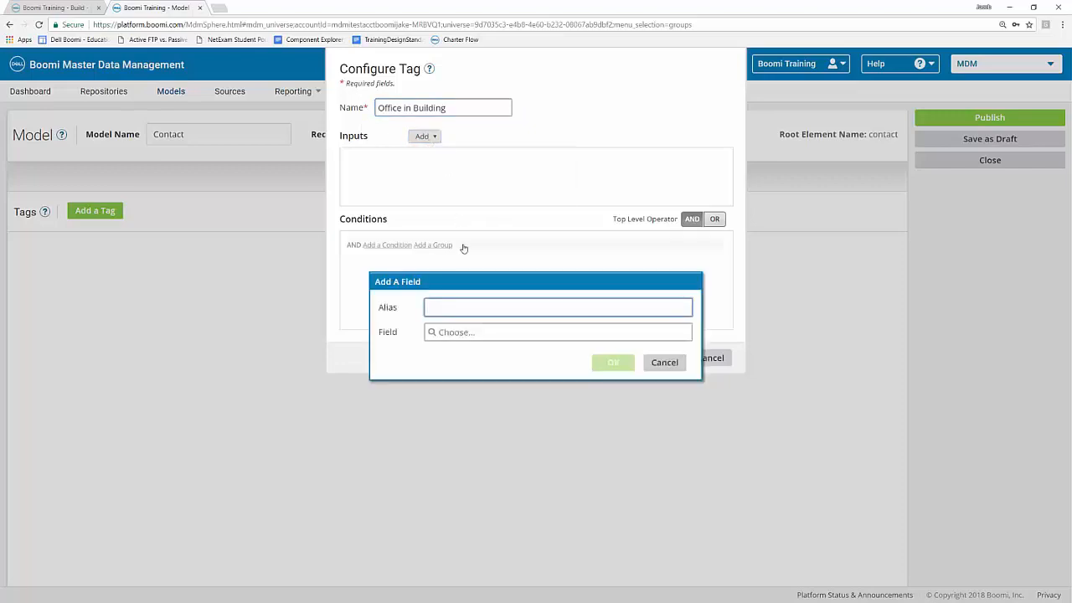
left_click(473, 337)
left_click(469, 436)
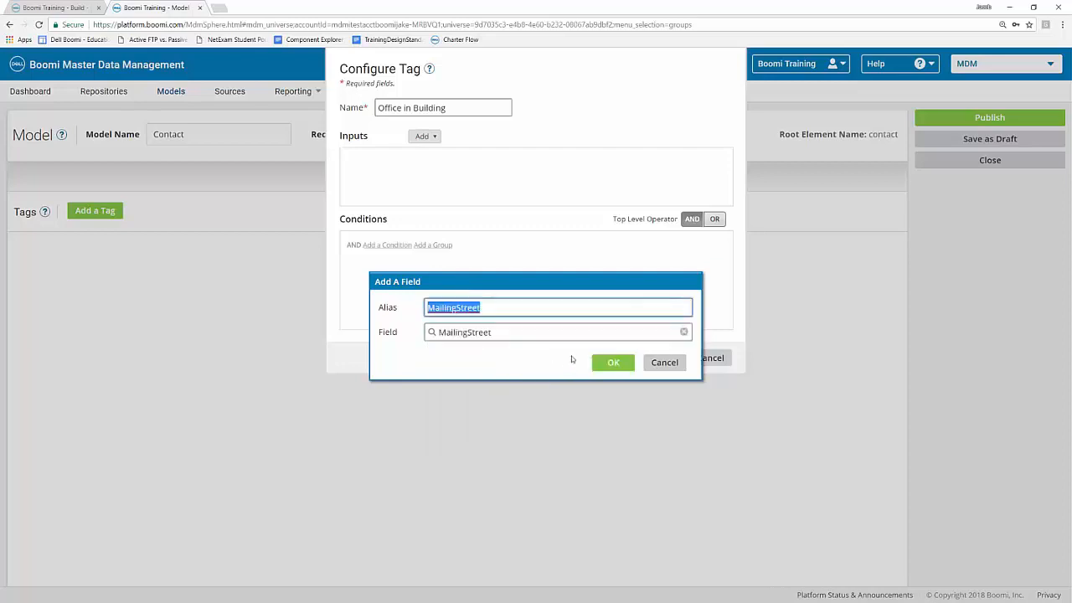
left_click(614, 363)
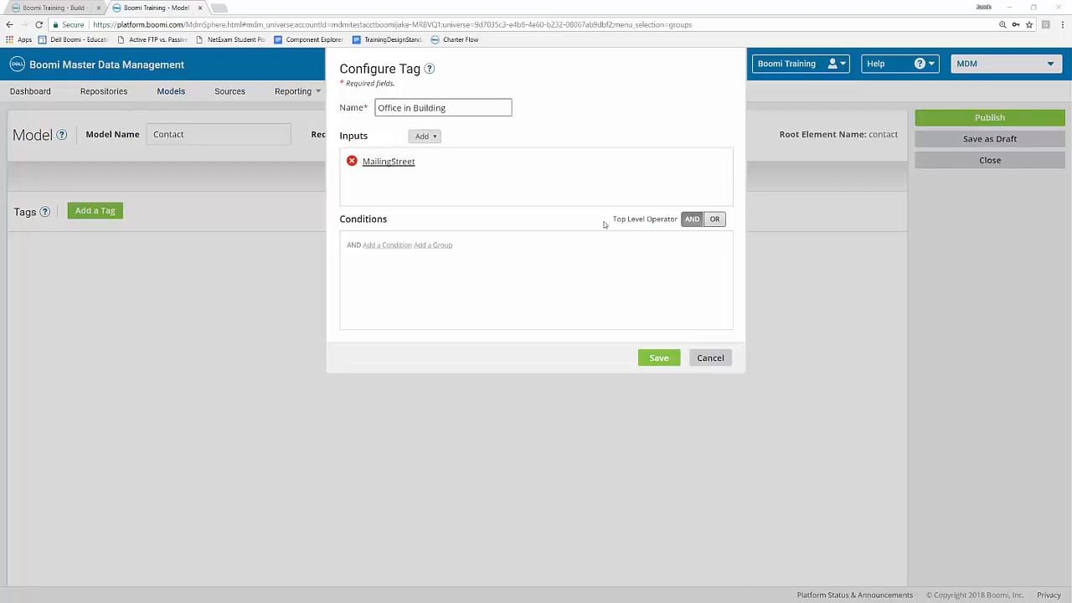
- Set the top level operator of the tag's conditions to OR
left_click_drag(610, 217, 675, 219)
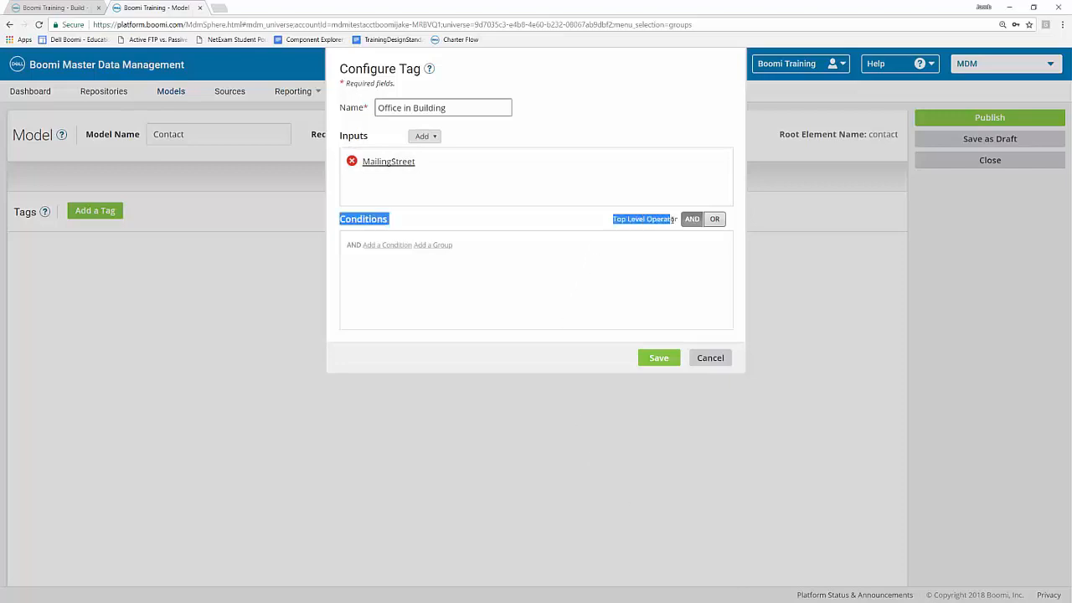
left_click(675, 218)
left_click(720, 221)
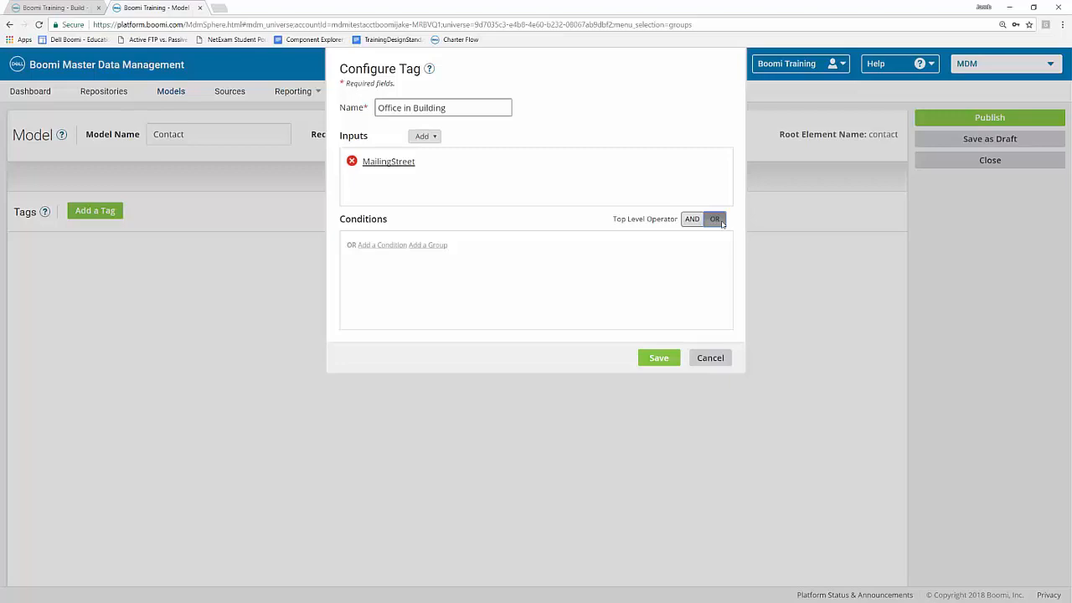
- Add a tag condition that MailingStreet contains the static value "Suite"
left_click(382, 246)
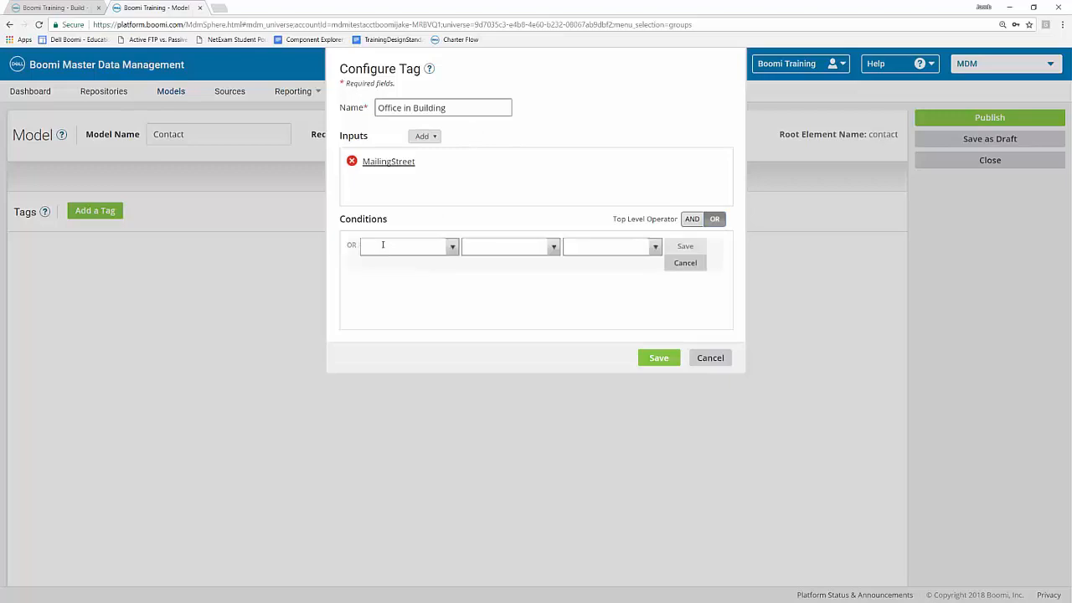
left_click(451, 247)
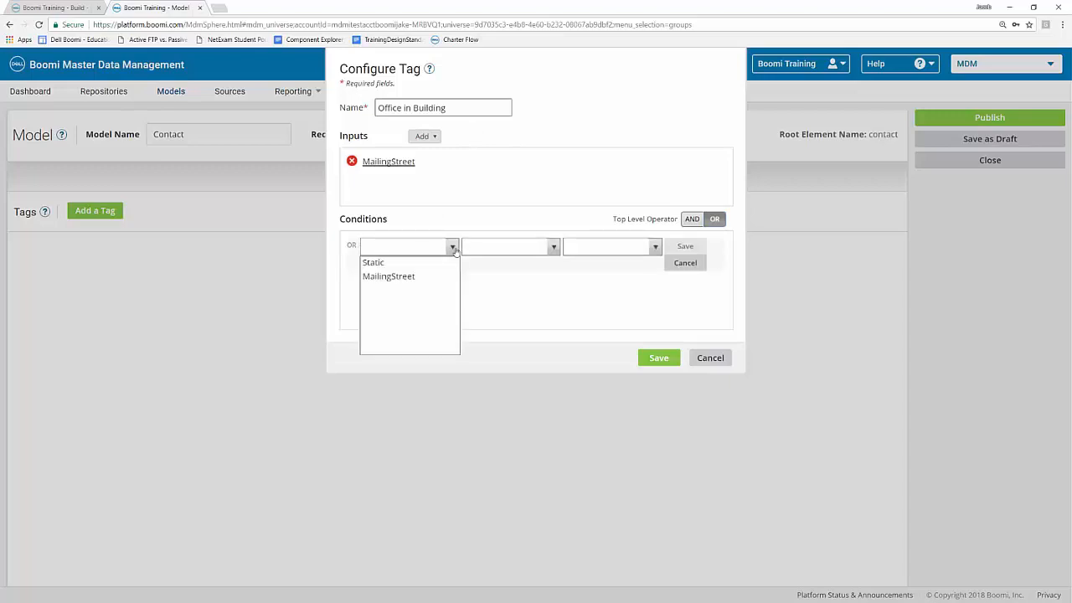
left_click(416, 276)
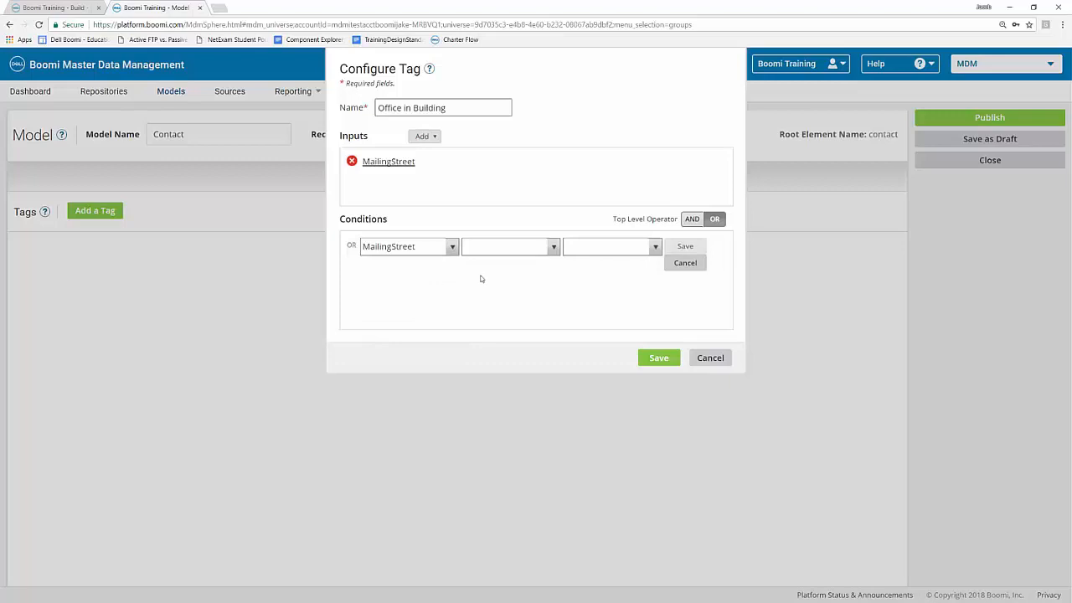
left_click(554, 247)
scroll(506, 318, "down", 2)
left_click(505, 319)
left_click(656, 247)
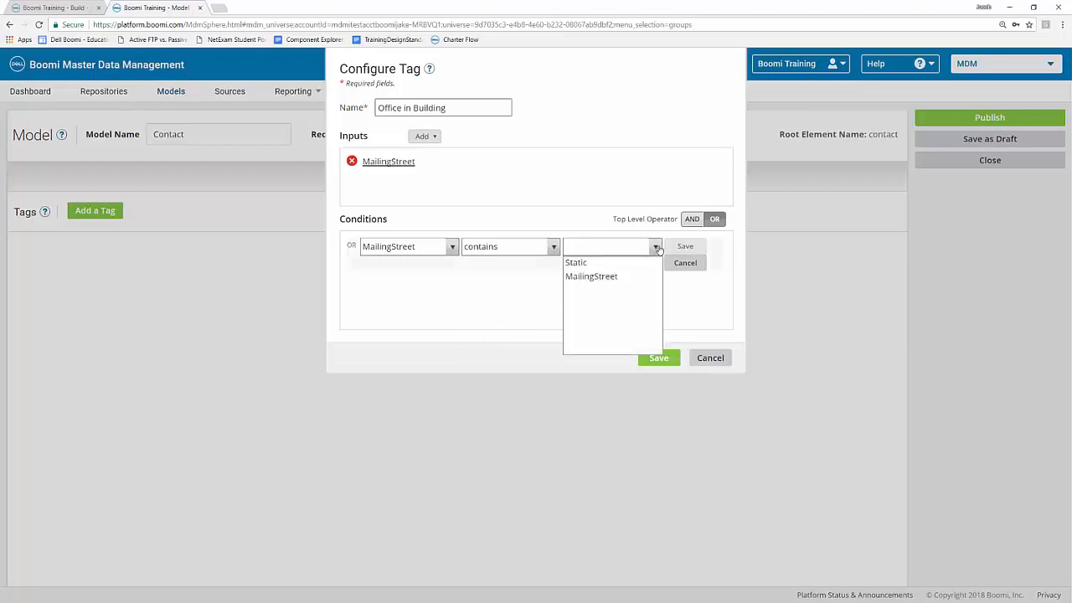
left_click(577, 262)
left_click(409, 264)
type("Suite")
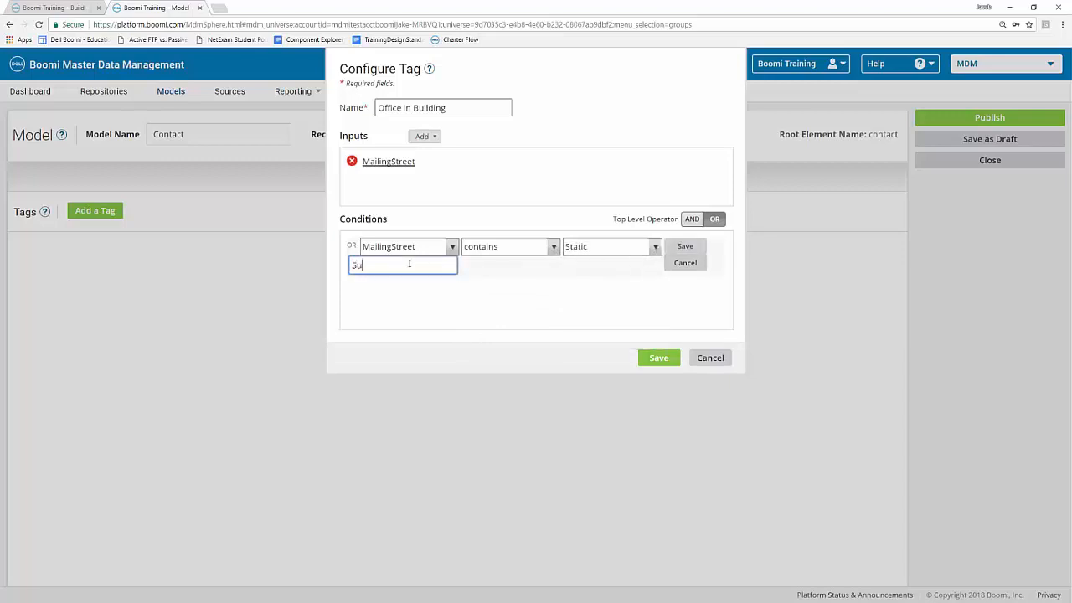
left_click(684, 247)
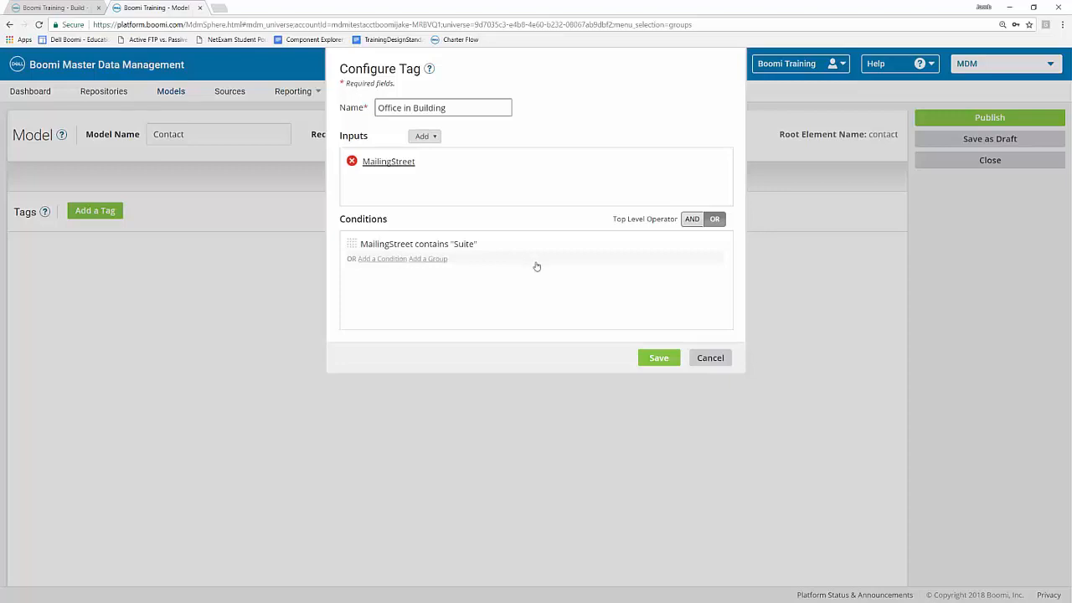
- Add a second OR condition that MailingStreet contains the static value "Room"
left_click(372, 259)
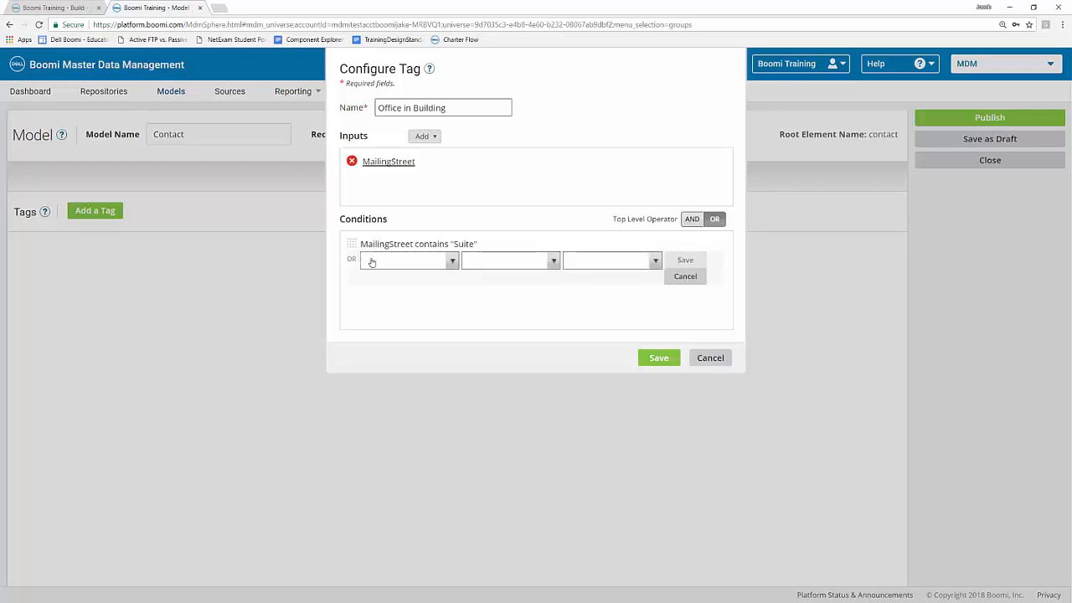
left_click(450, 259)
left_click(414, 293)
left_click(542, 260)
left_click(518, 355)
left_click(645, 264)
left_click(614, 276)
left_click(448, 280)
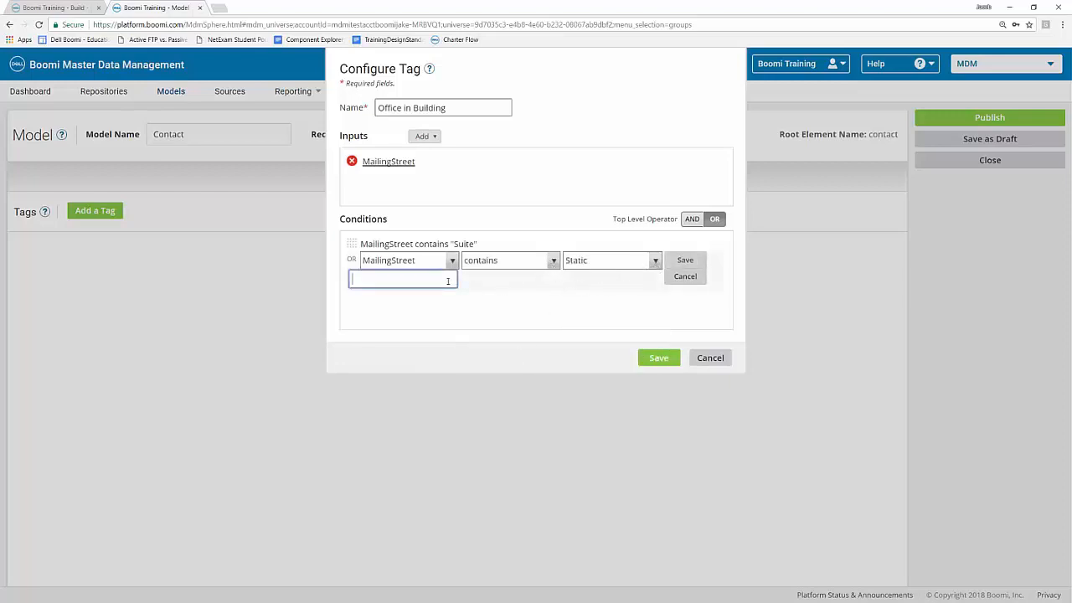
type("Room")
left_click(685, 260)
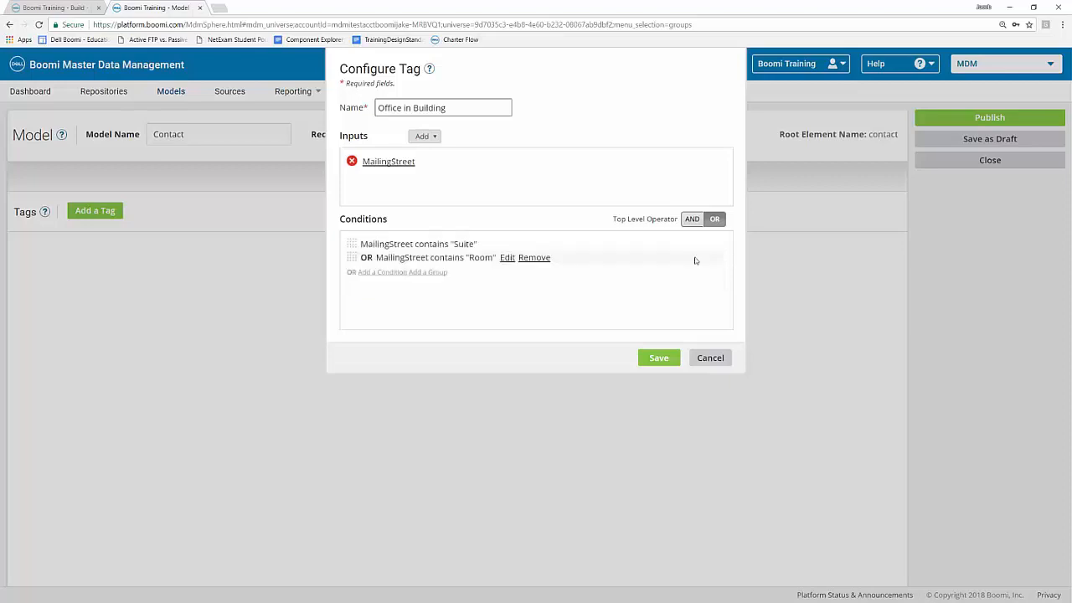
- Add a third OR condition that MailingStreet contains the static value "Unit"
left_click(379, 272)
left_click(452, 274)
left_click(385, 304)
left_click(552, 275)
left_click(499, 363)
left_click(656, 276)
left_click(586, 290)
left_click(371, 295)
type("Unit")
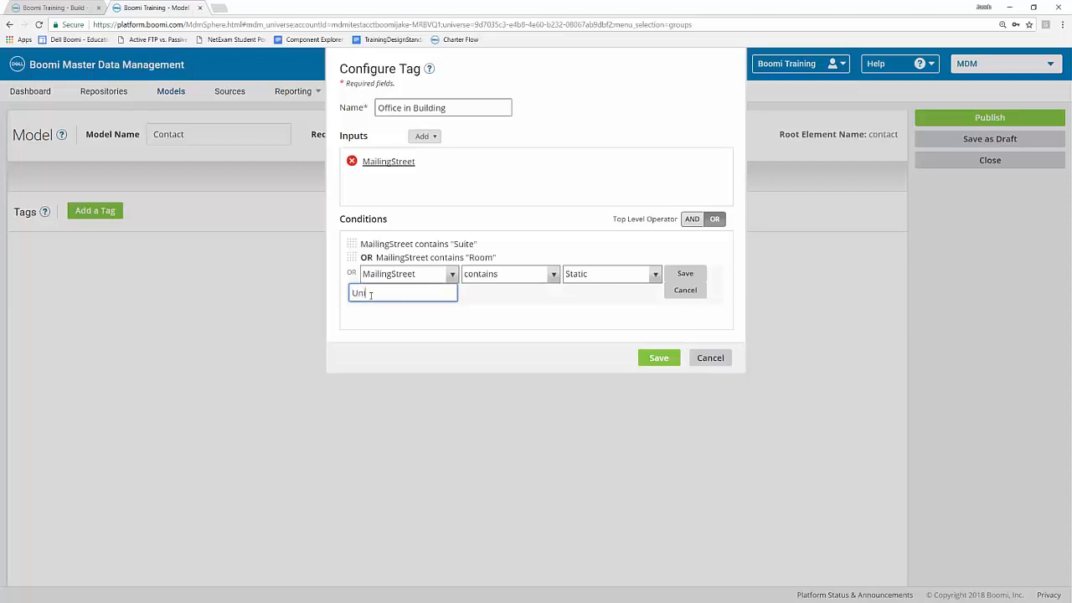
left_click(668, 274)
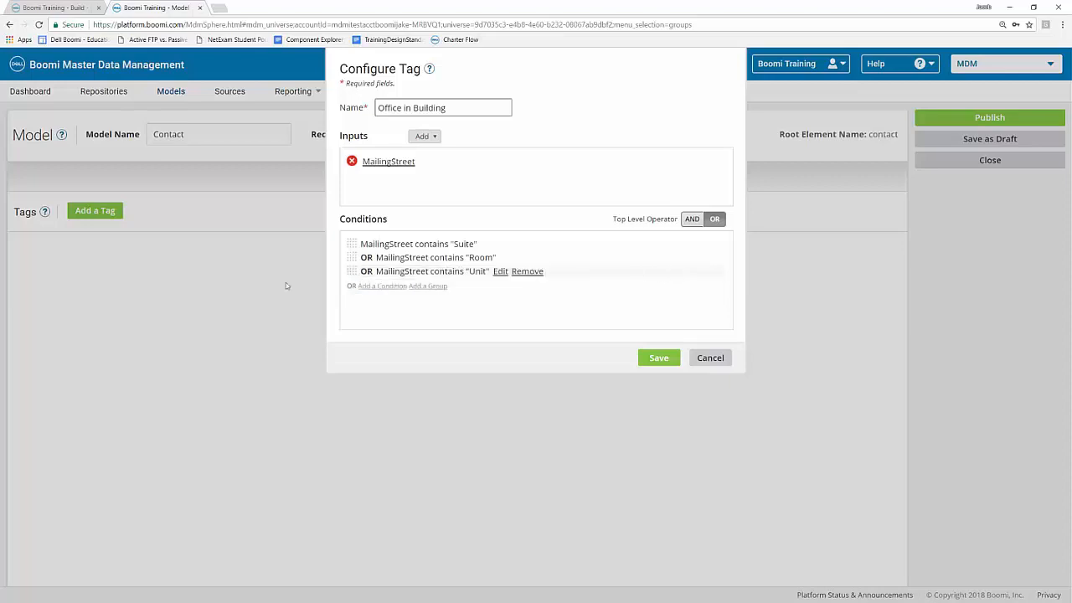
- Add a fourth OR condition that MailingStreet contains the static value "Apt" and save the tag
left_click(375, 287)
left_click(449, 289)
left_click(437, 319)
left_click(554, 287)
left_click(480, 382)
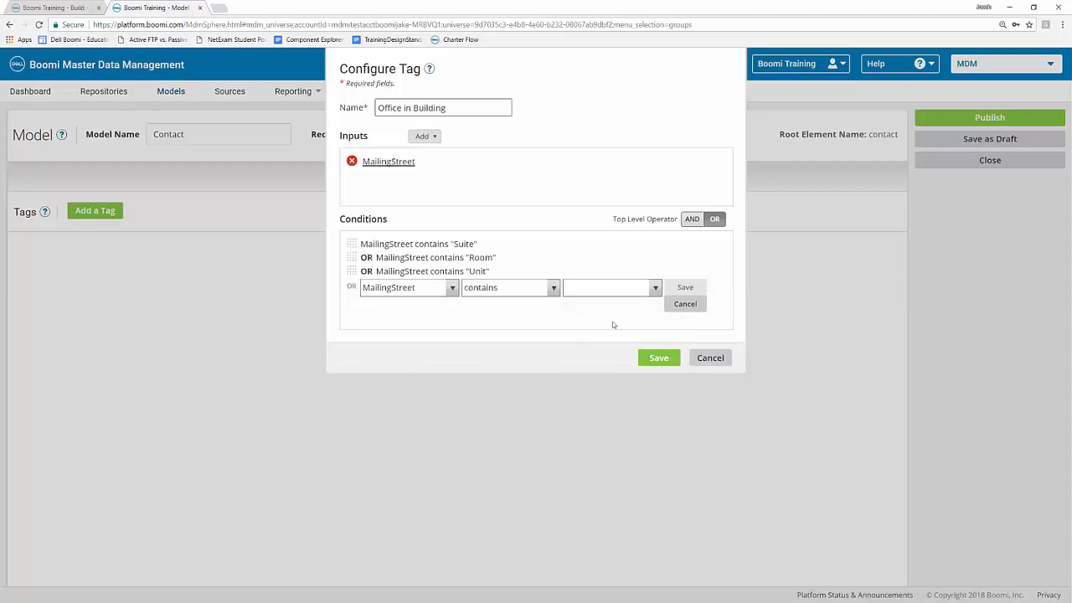
left_click(655, 287)
left_click(617, 305)
left_click(446, 305)
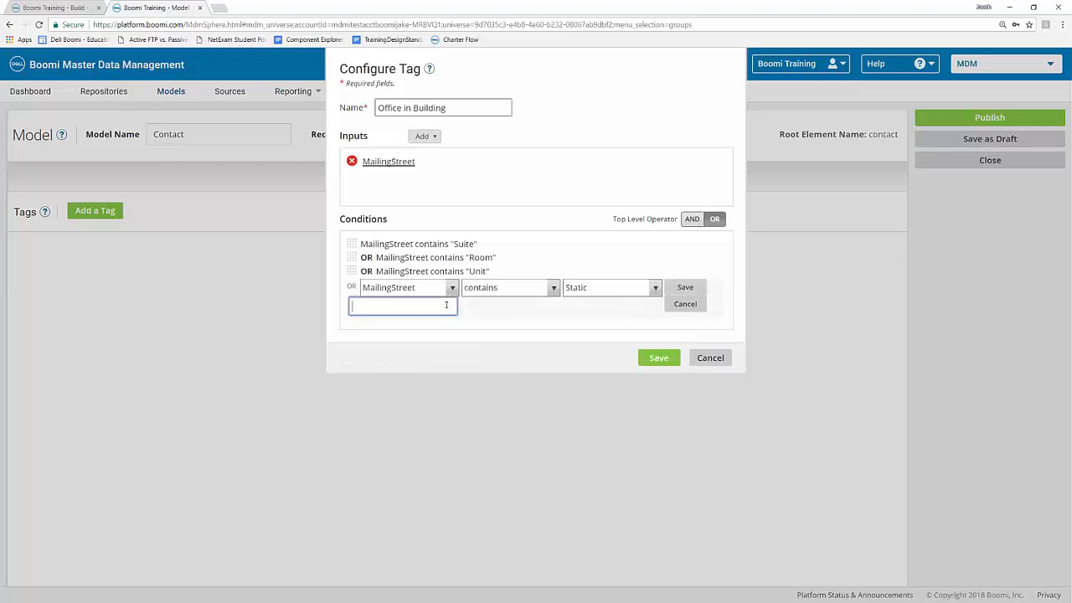
type("Apt")
left_click(683, 288)
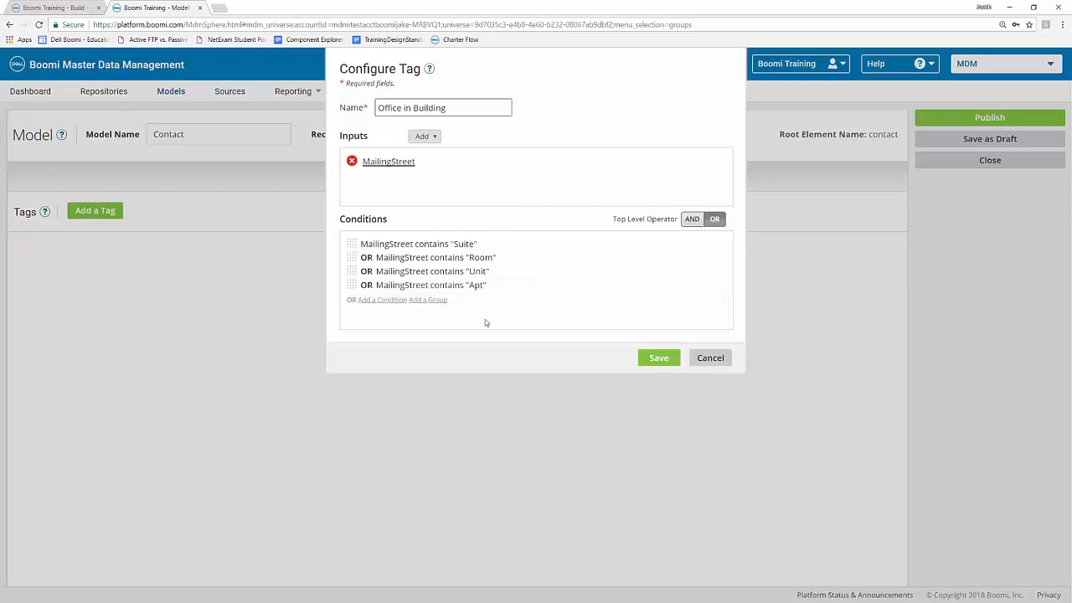
left_click(658, 358)
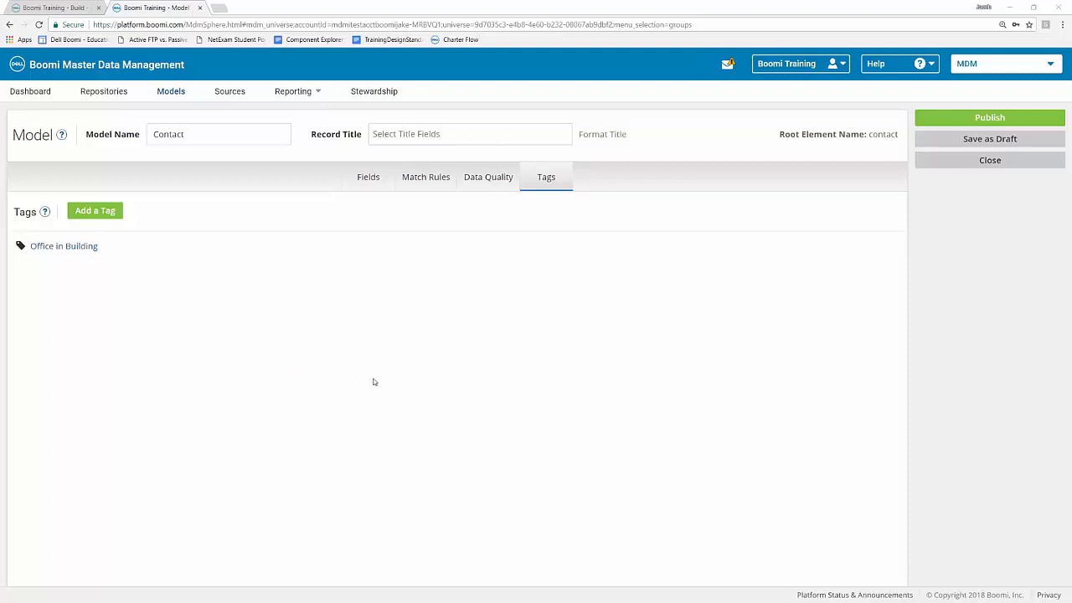
- Publish the Contact model with the version note "We added Data Quality steps and Tags"
left_click(1008, 121)
left_click(510, 144)
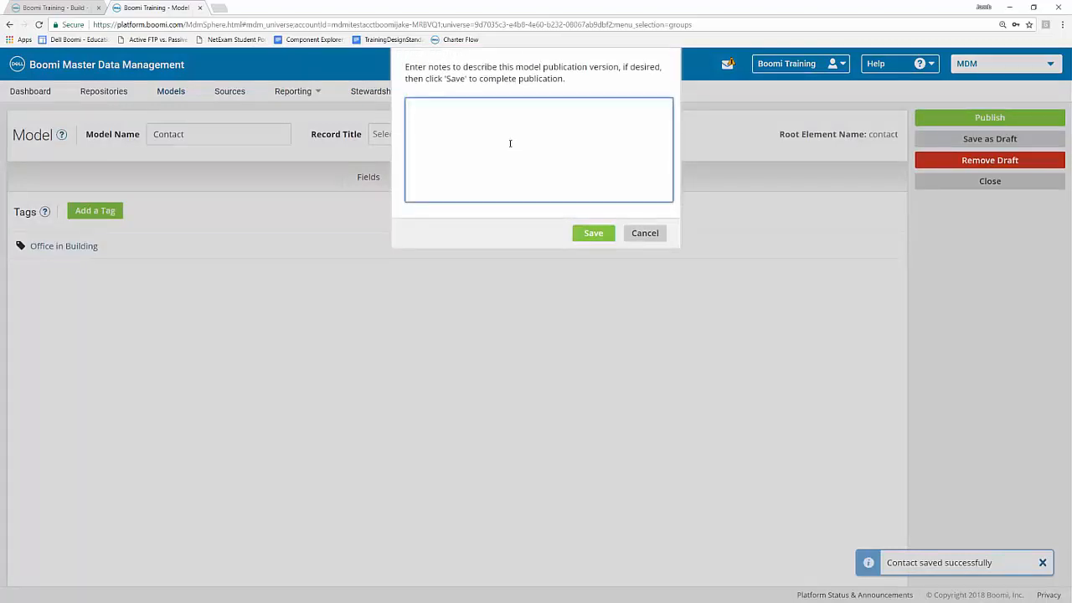
type("We add")
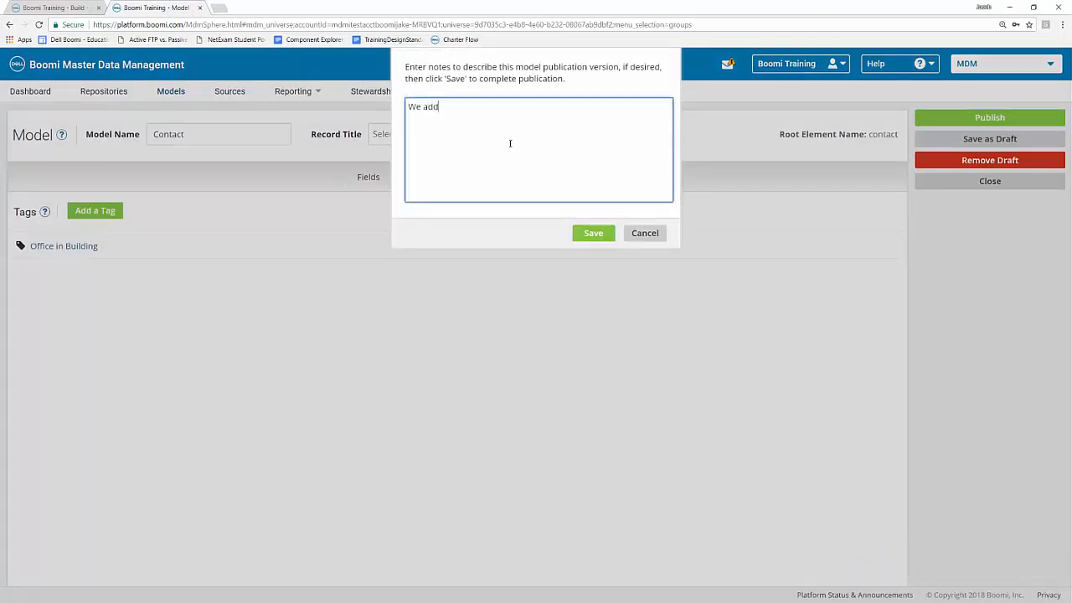
type("ed Data Quality steps and Tags")
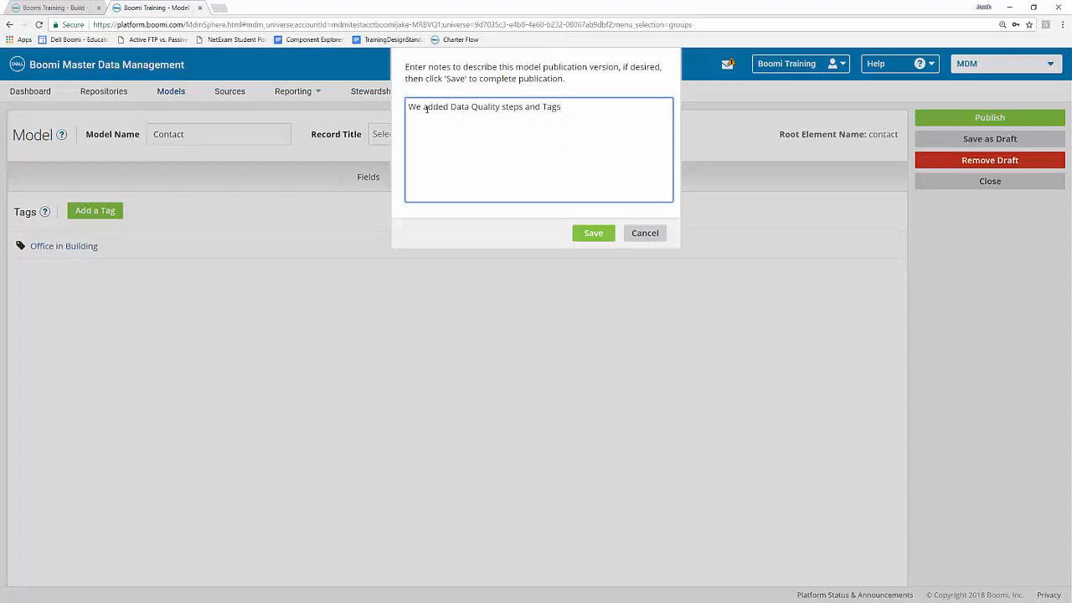
left_click(600, 235)
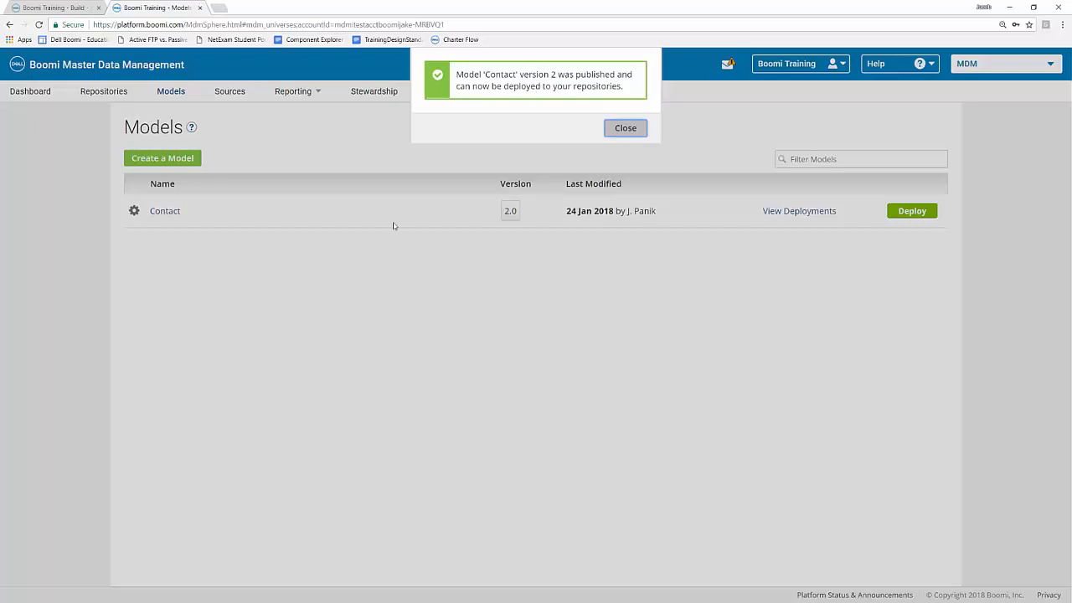
left_click(636, 130)
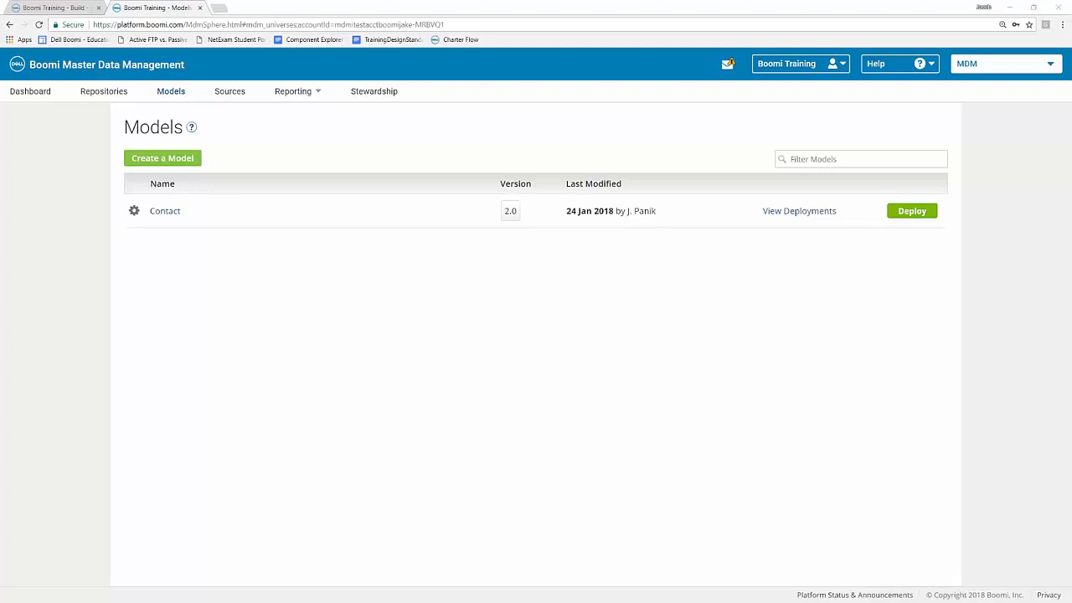
- Deploy version 2.0 of the Contact model to the Contact repository
left_click(910, 216)
left_click(550, 116)
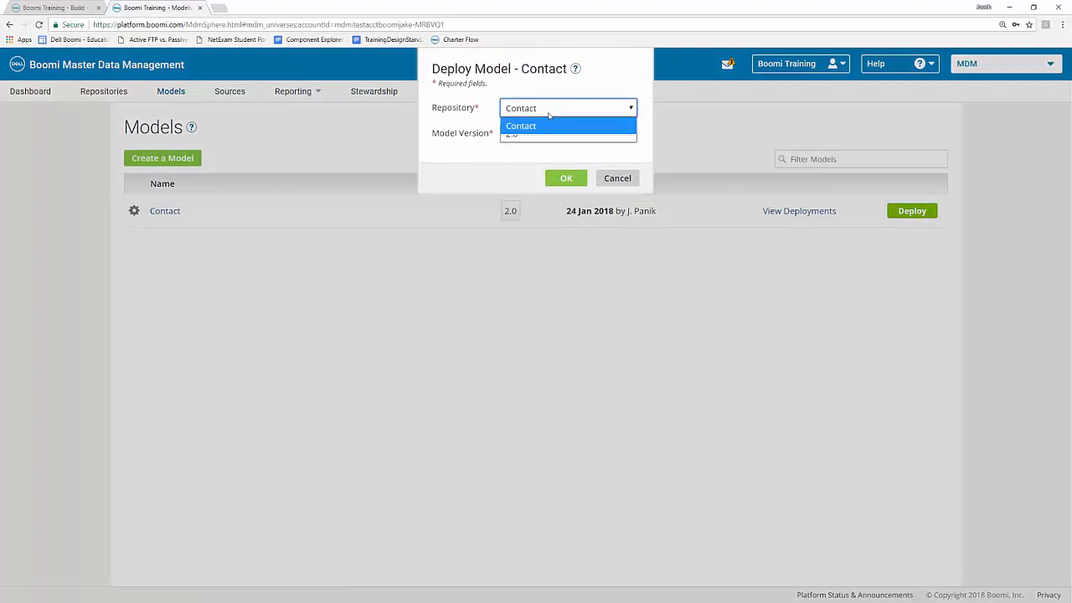
left_click(550, 124)
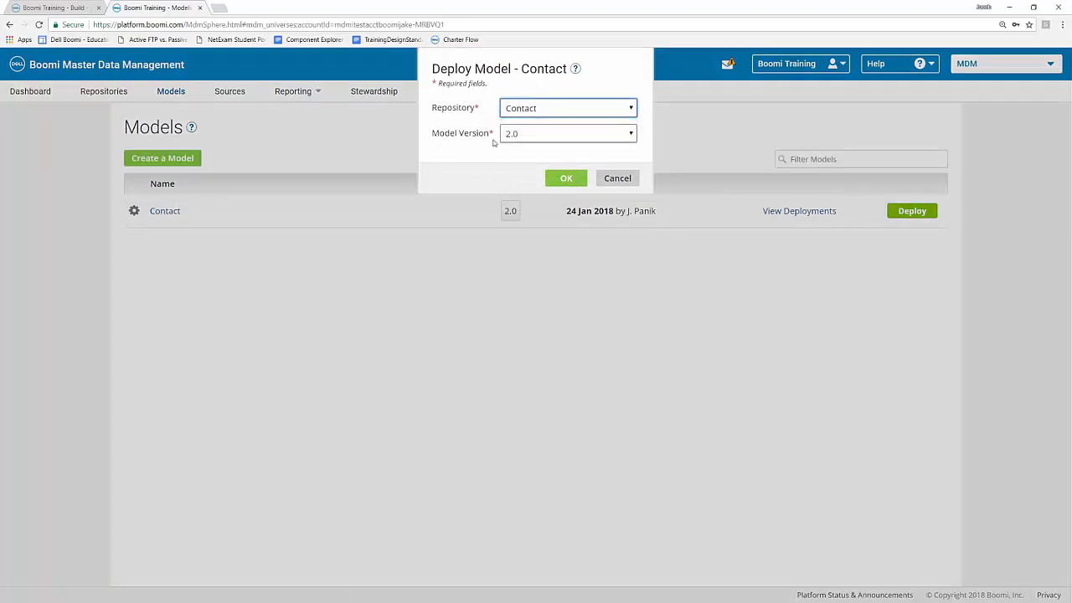
left_click(523, 136)
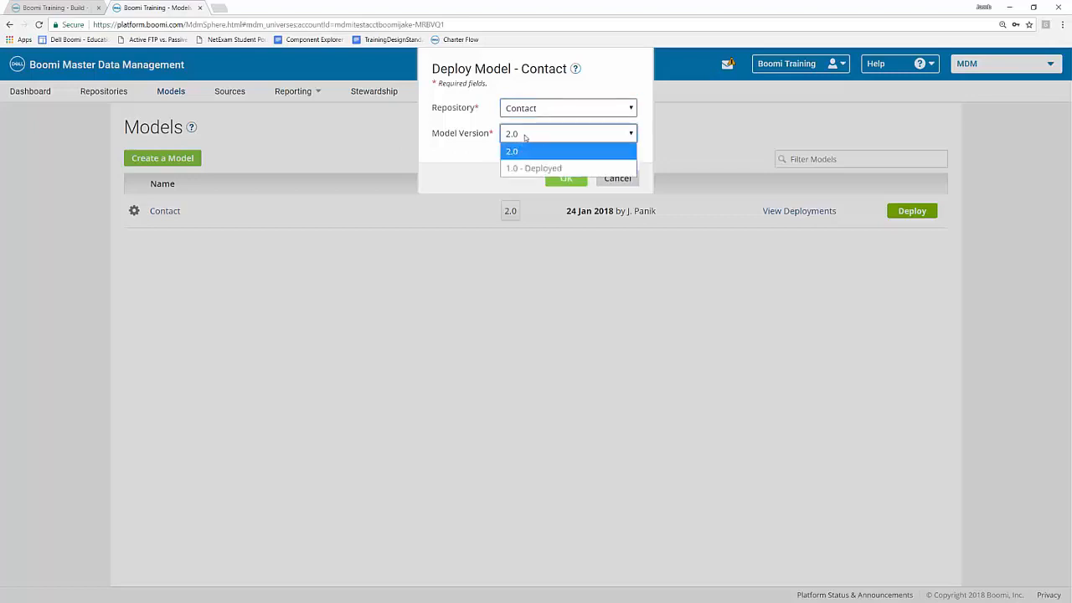
left_click(527, 139)
left_click(577, 181)
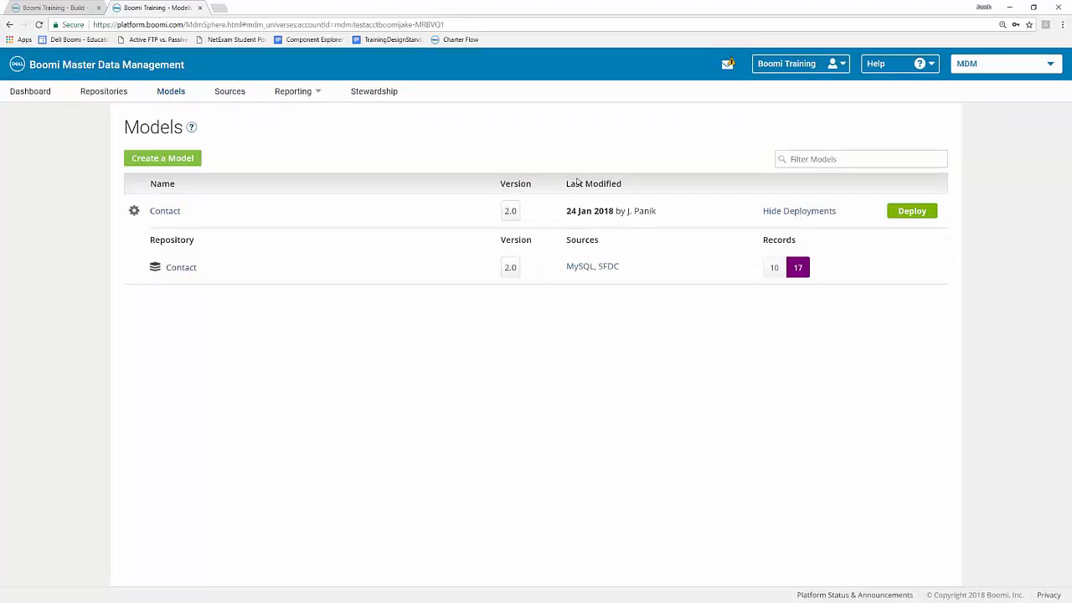
- Open the Contact repository's summary to check the deployed model version
left_click(117, 99)
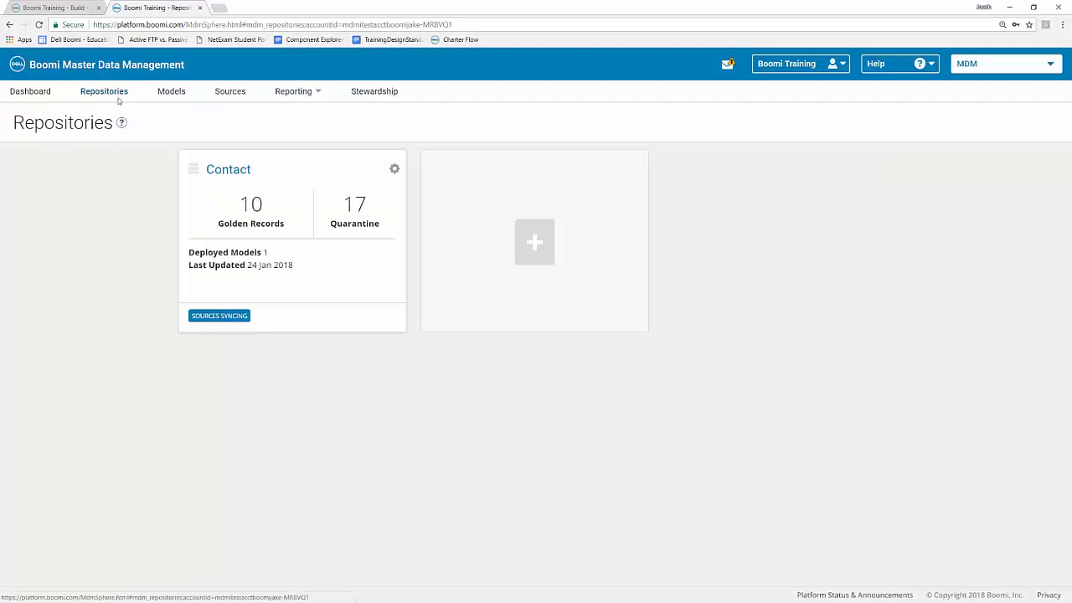
left_click(279, 203)
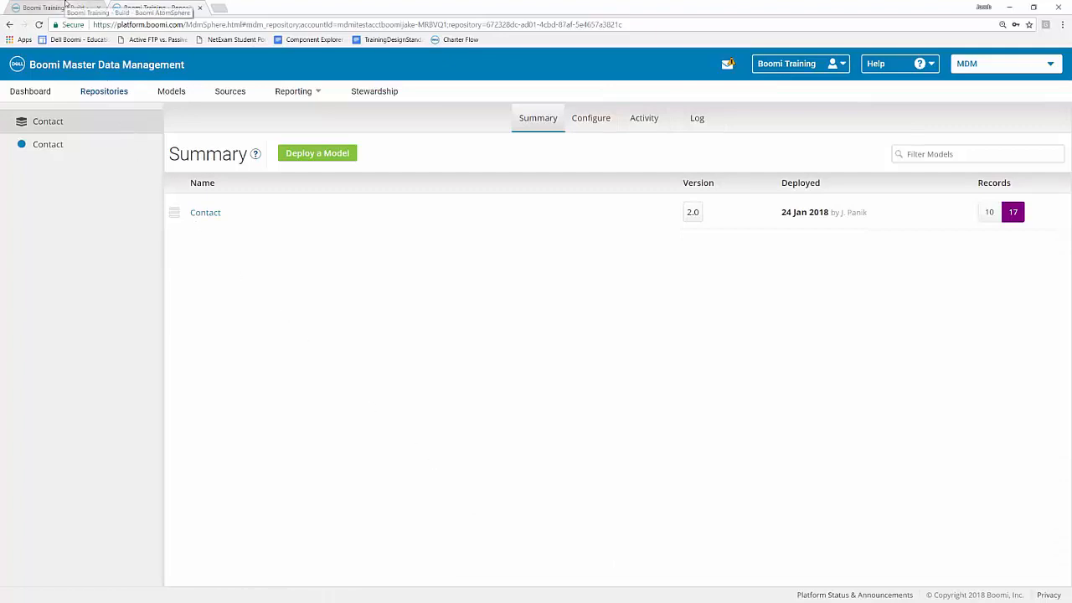
- Switch to AtomSphere and run a new test of the SFDC to MDM process on the Test Atom Cloud
left_click(66, 6)
left_click(263, 144)
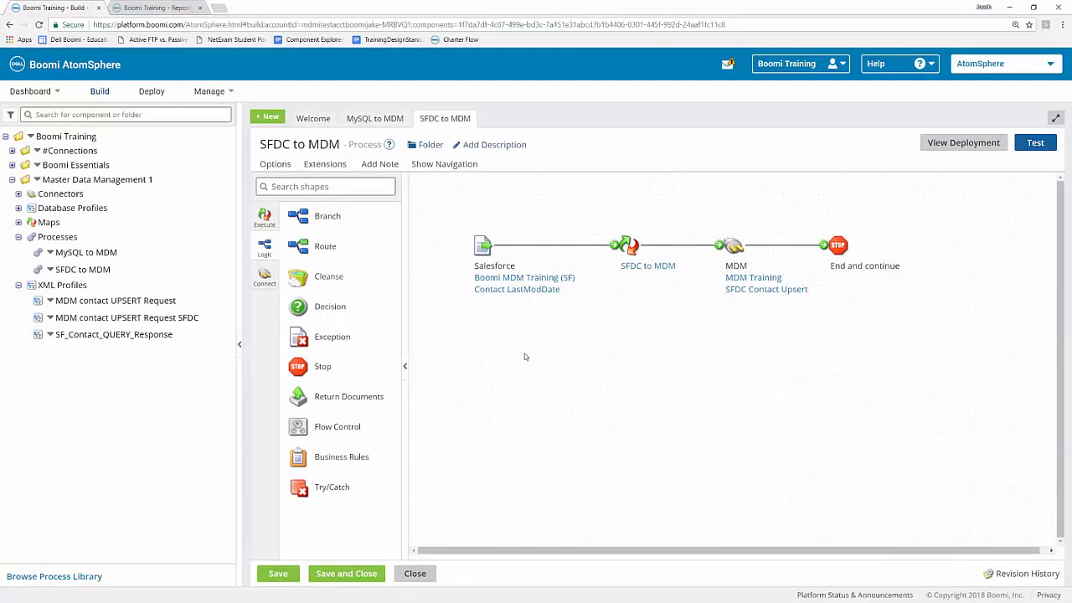
left_click(1033, 144)
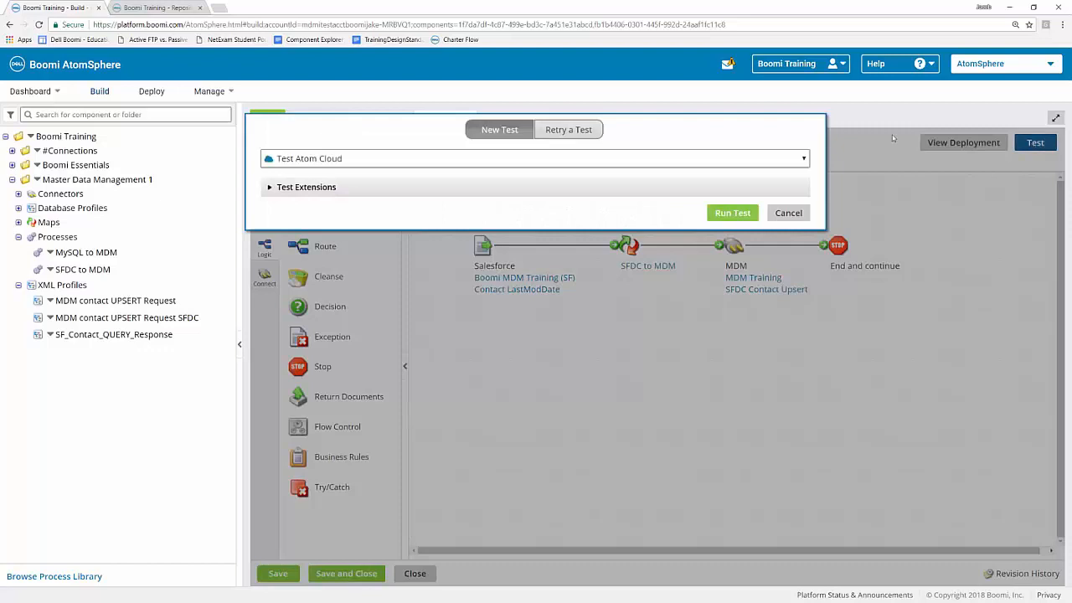
left_click(734, 211)
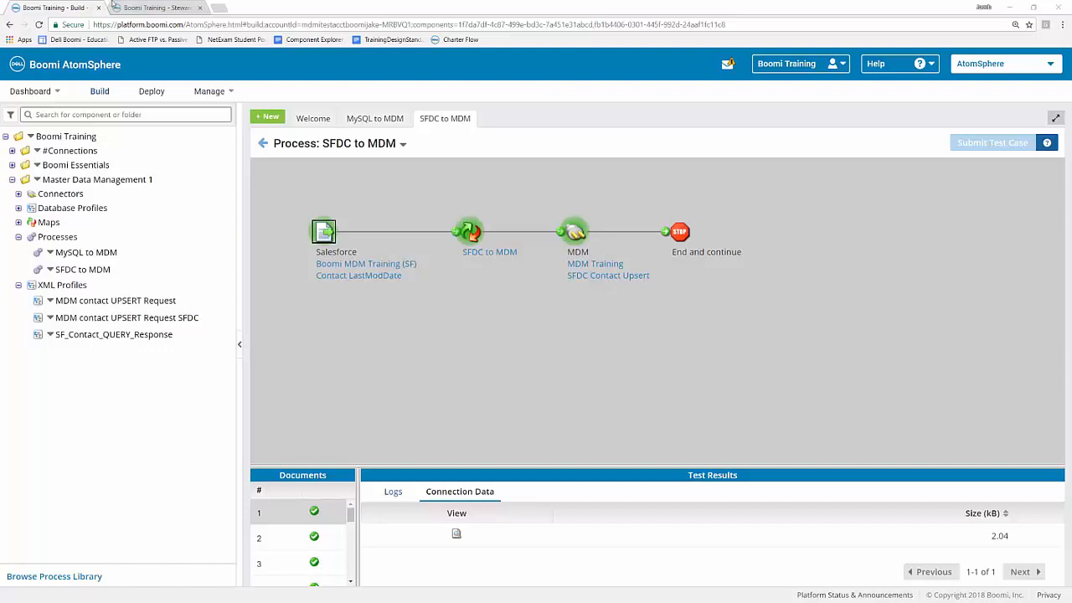
- Switch back to Master Data Management and filter the Contact quarantine to Data Quality Error entries
left_click(154, 7)
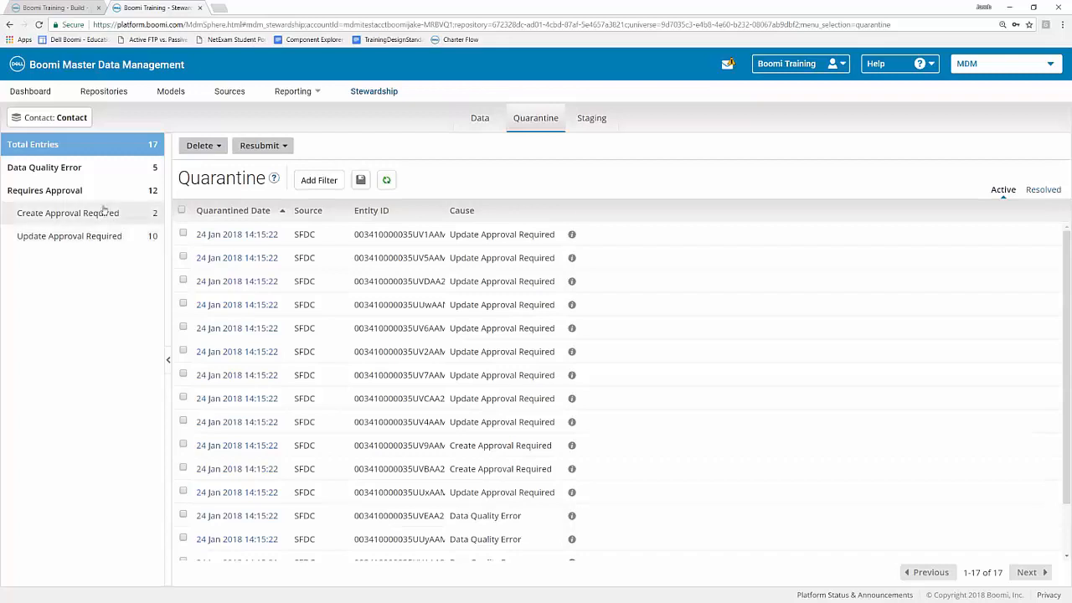
left_click(55, 170)
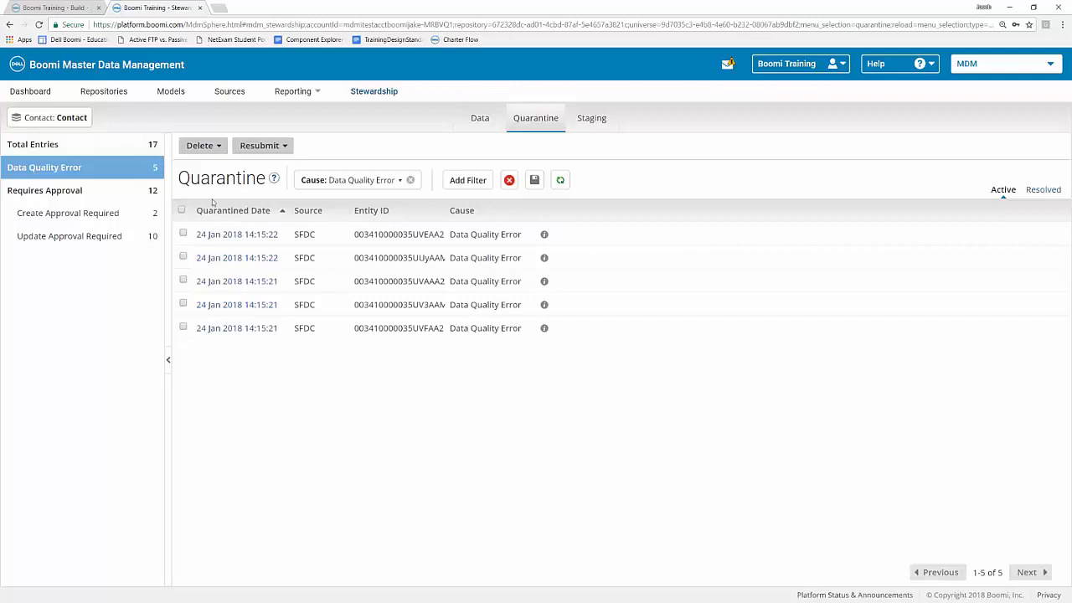
left_click_drag(451, 237, 524, 236)
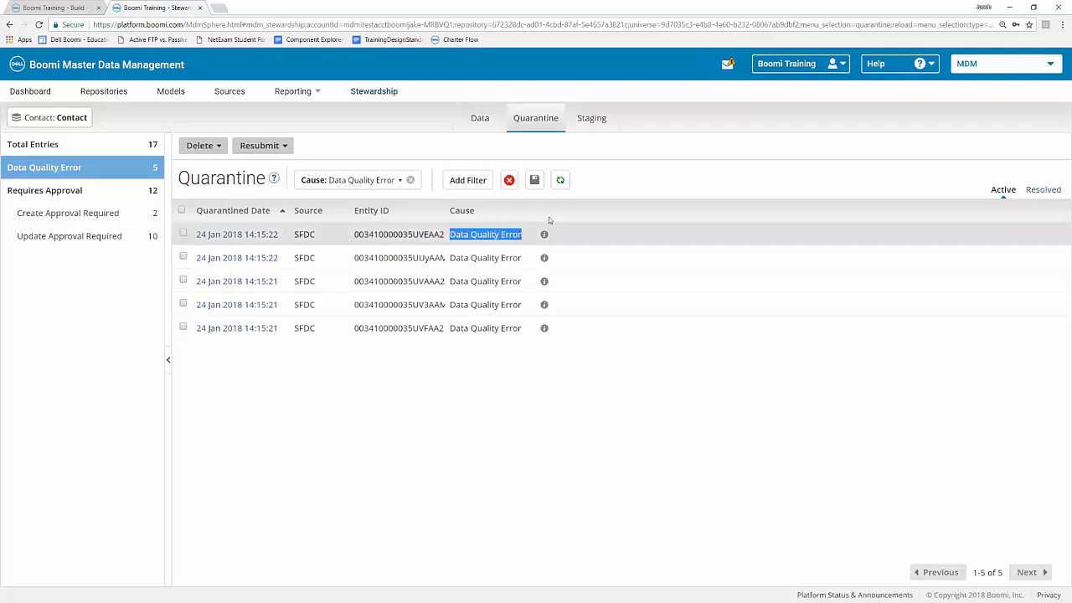
left_click(479, 235)
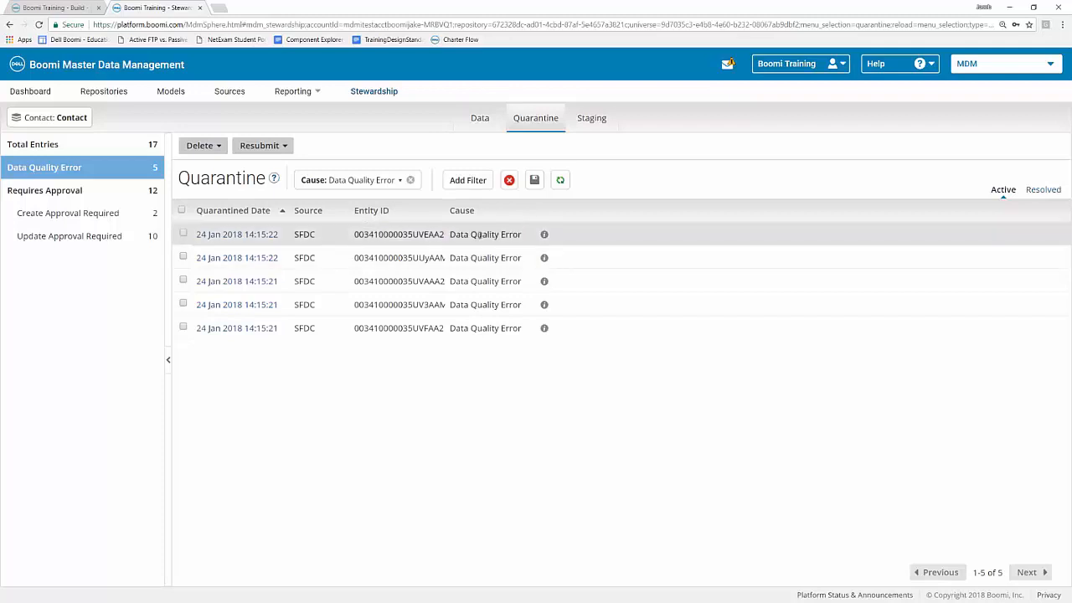
- Examine the first Data Quality Error entry's quarantine reason and available actions, and close its details
left_click(242, 238)
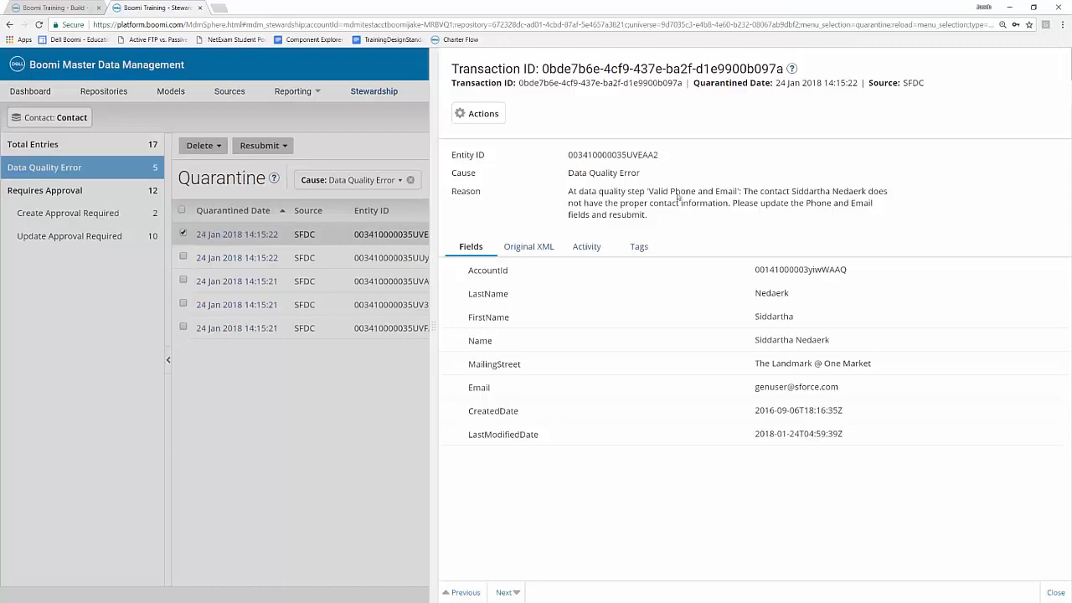
left_click_drag(744, 192, 779, 223)
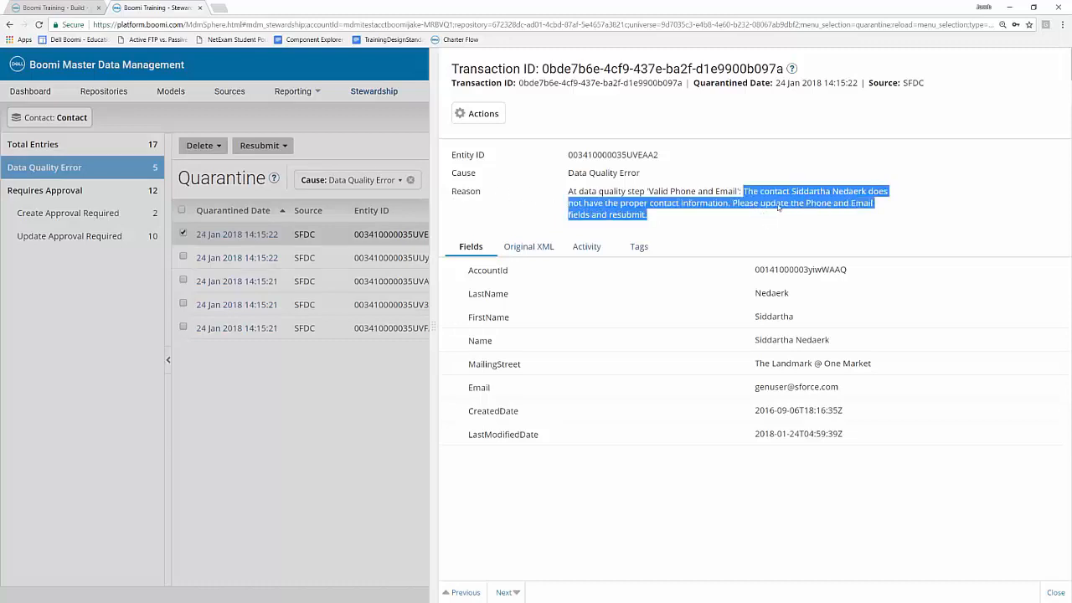
left_click_drag(648, 192, 739, 196)
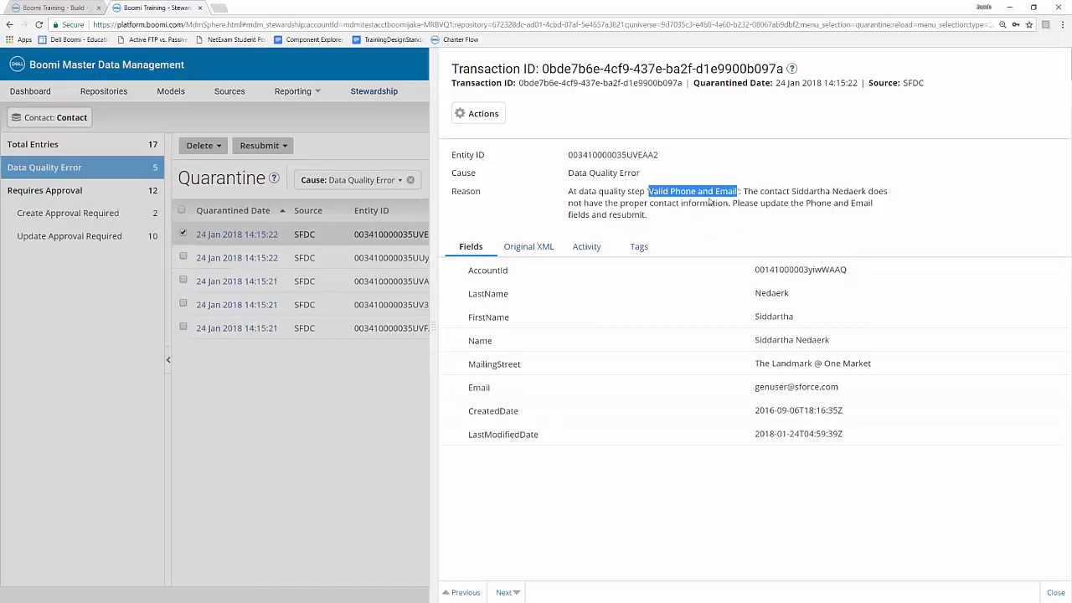
left_click(747, 194)
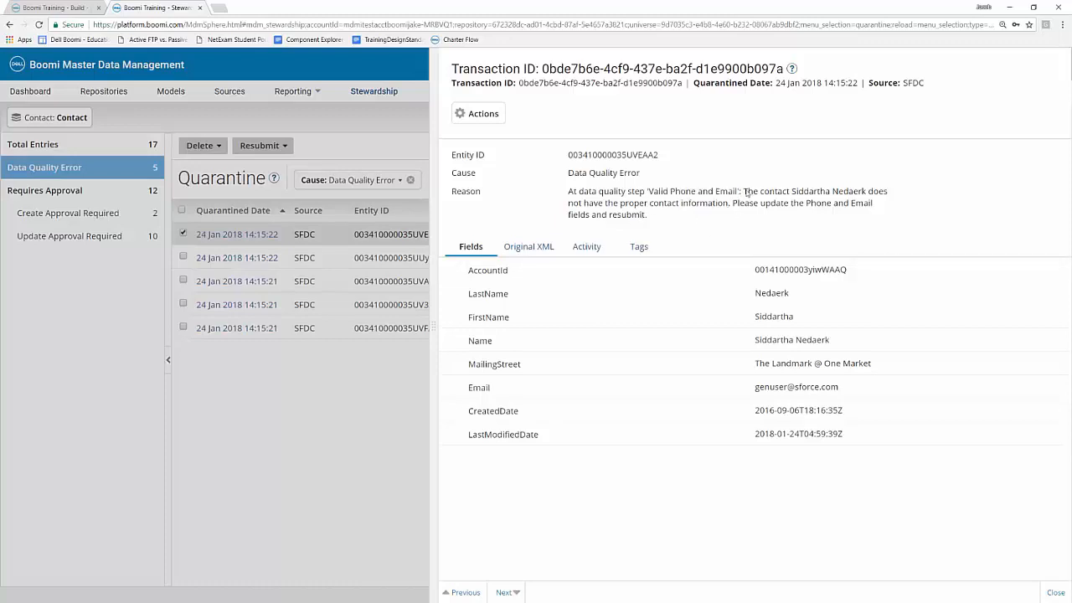
left_click_drag(744, 193, 764, 214)
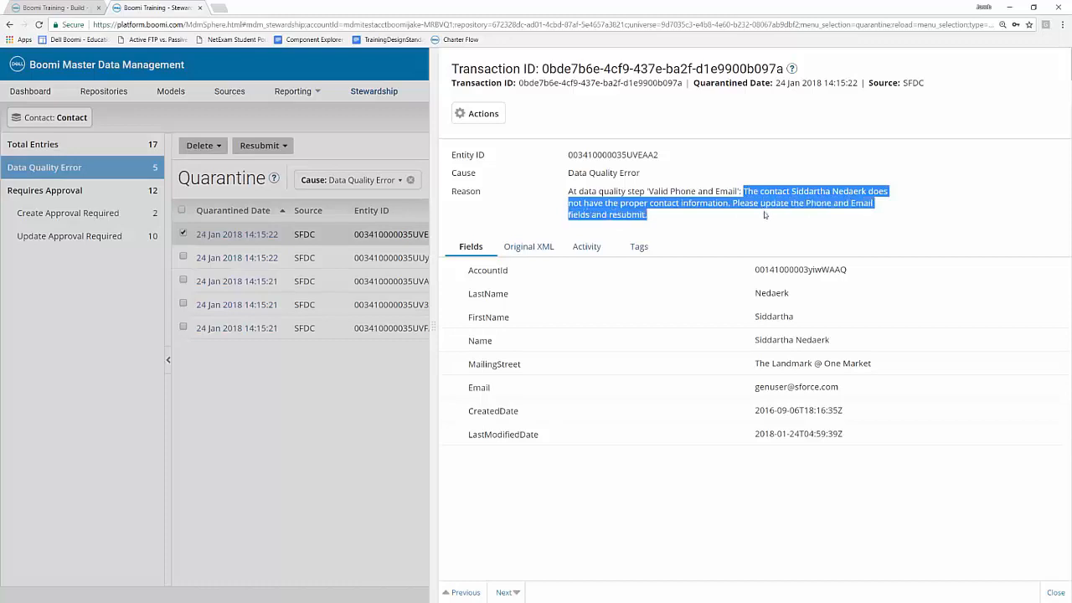
left_click(692, 216)
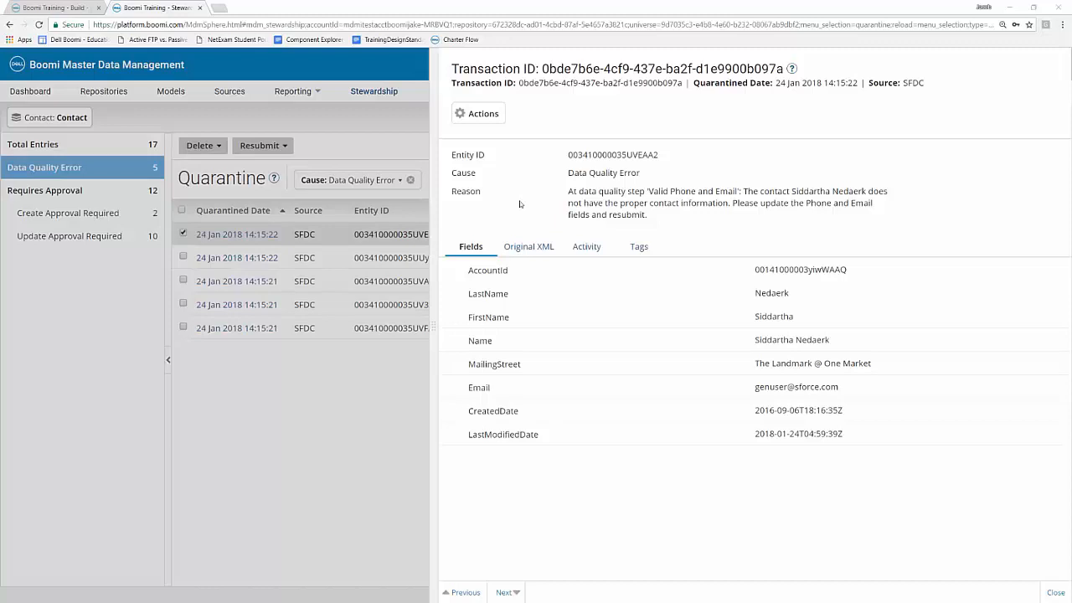
left_click(490, 116)
left_click(367, 433)
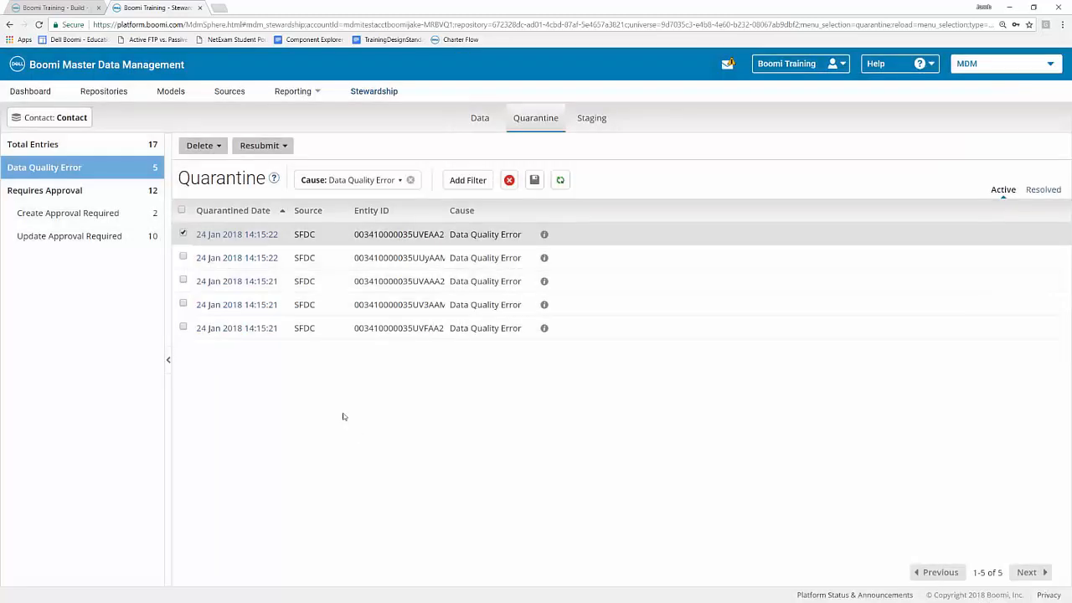
- Filter the quarantine to Update Approval Required and review the first entry's fields that need approval
left_click(48, 241)
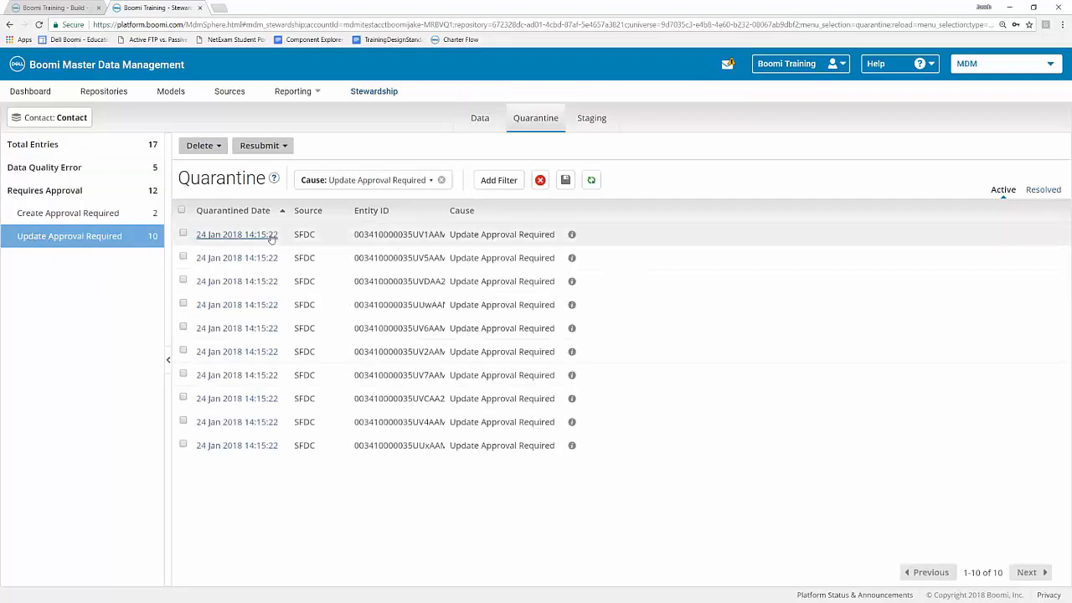
left_click(264, 237)
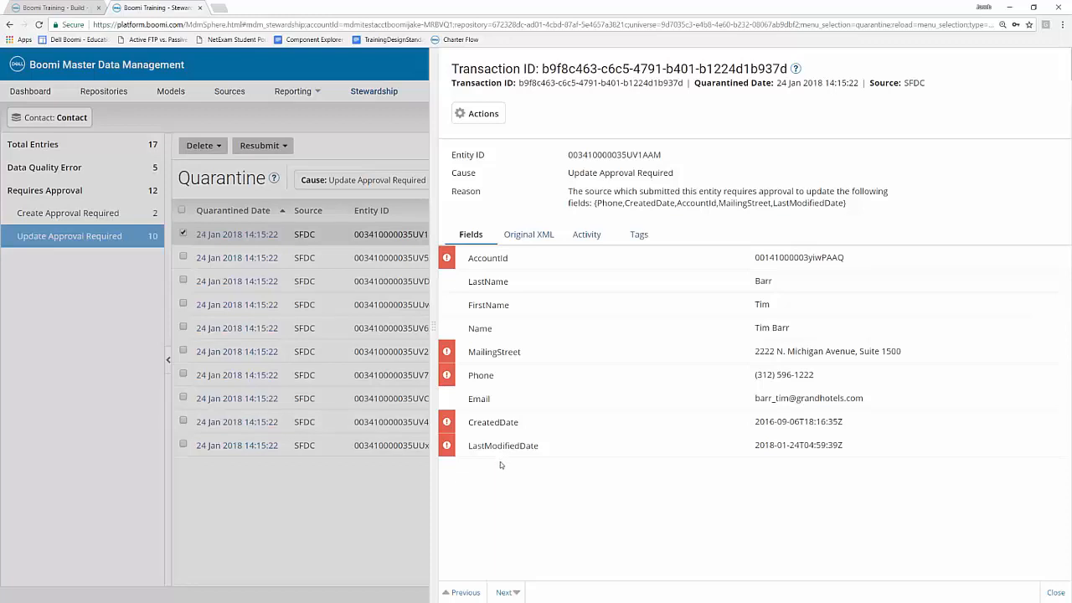
left_click(1055, 592)
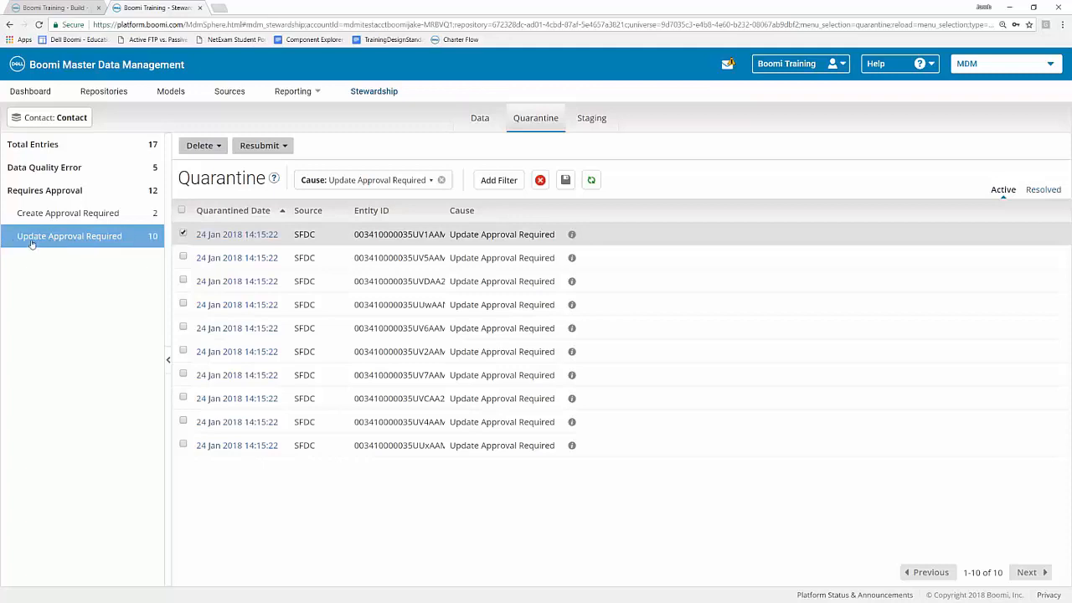
- Approve the updated record fields of the first Update Approval Required entry
left_click(234, 237)
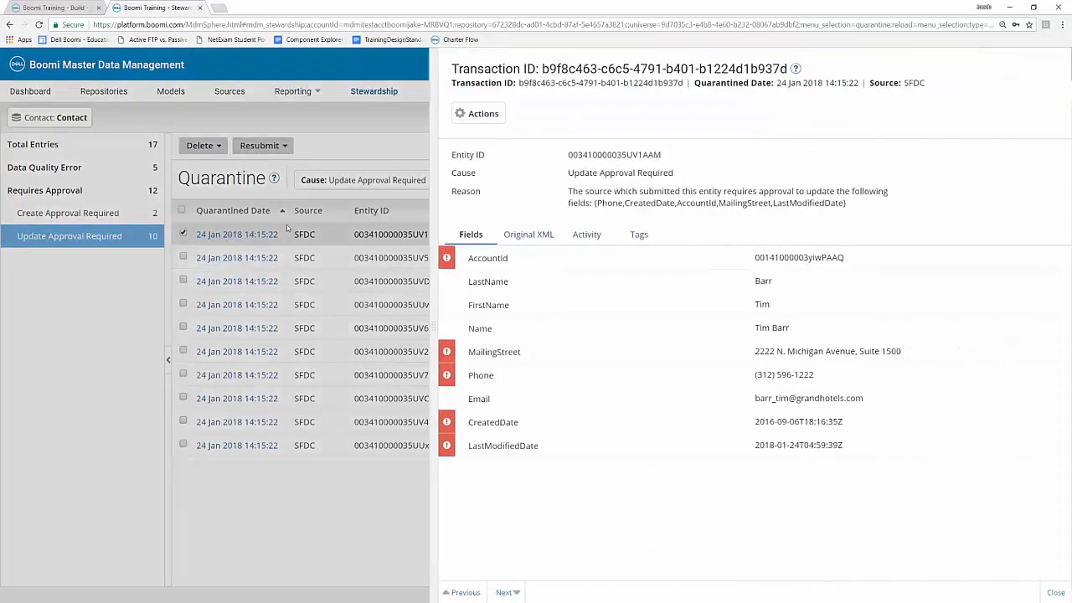
left_click(486, 113)
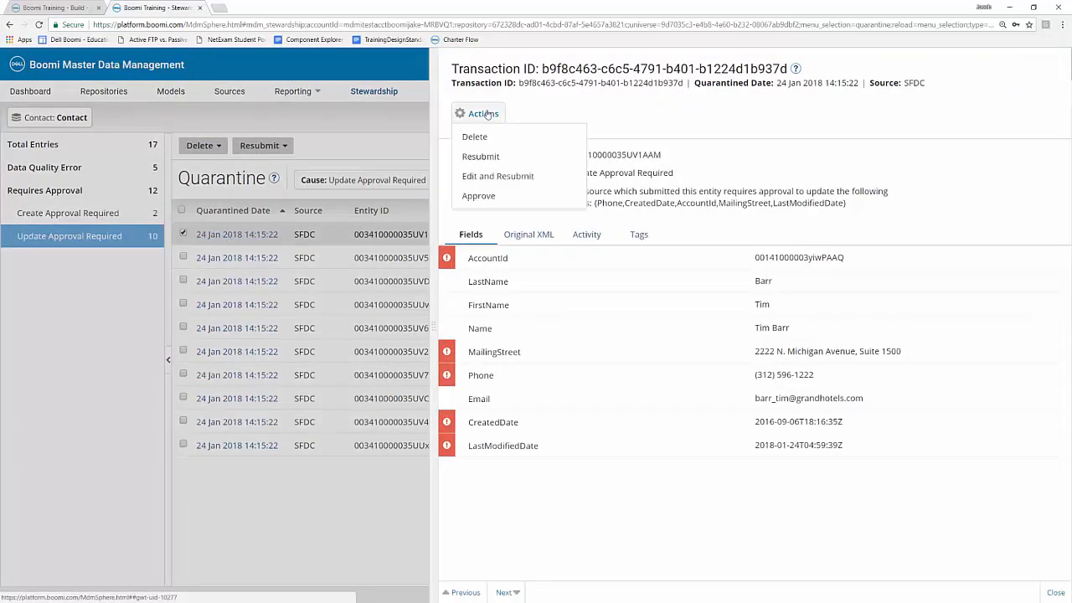
left_click(493, 199)
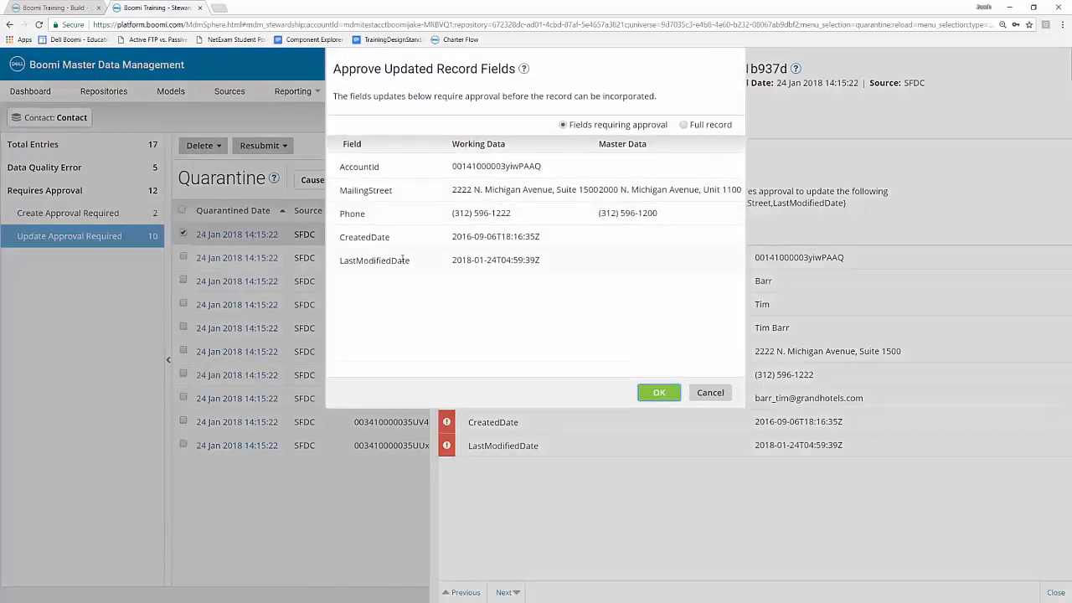
left_click(659, 393)
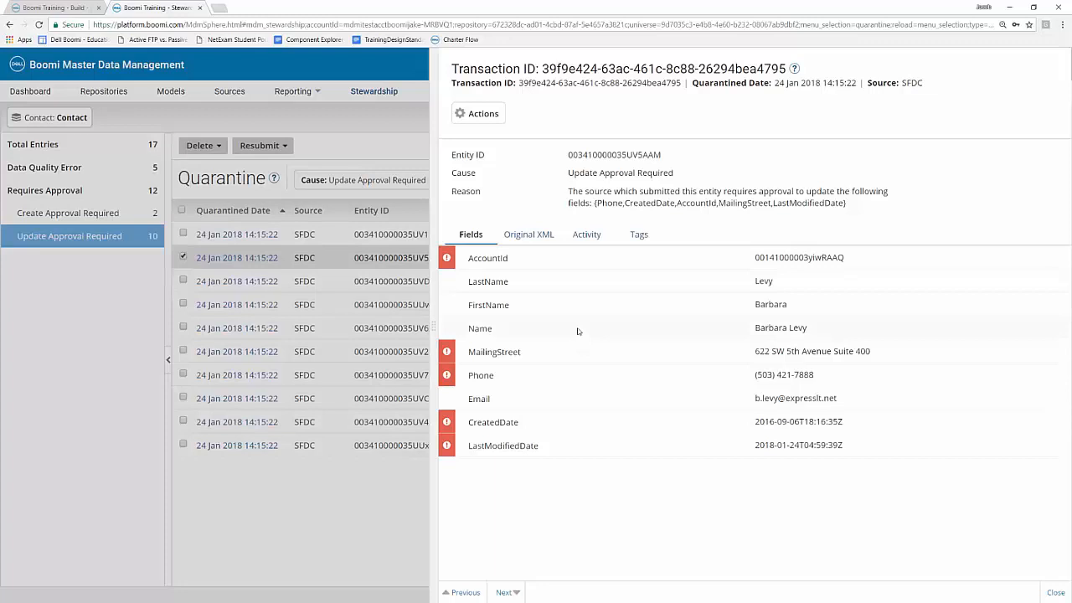
- Approve the updated record fields of the second and third Update Approval Required entries
left_click(477, 115)
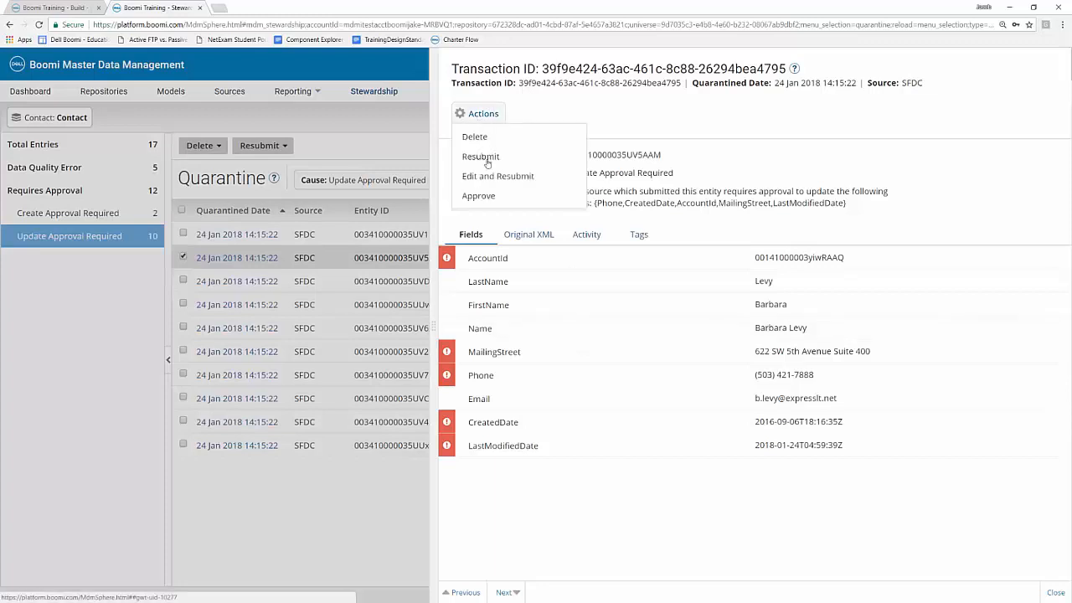
left_click(479, 196)
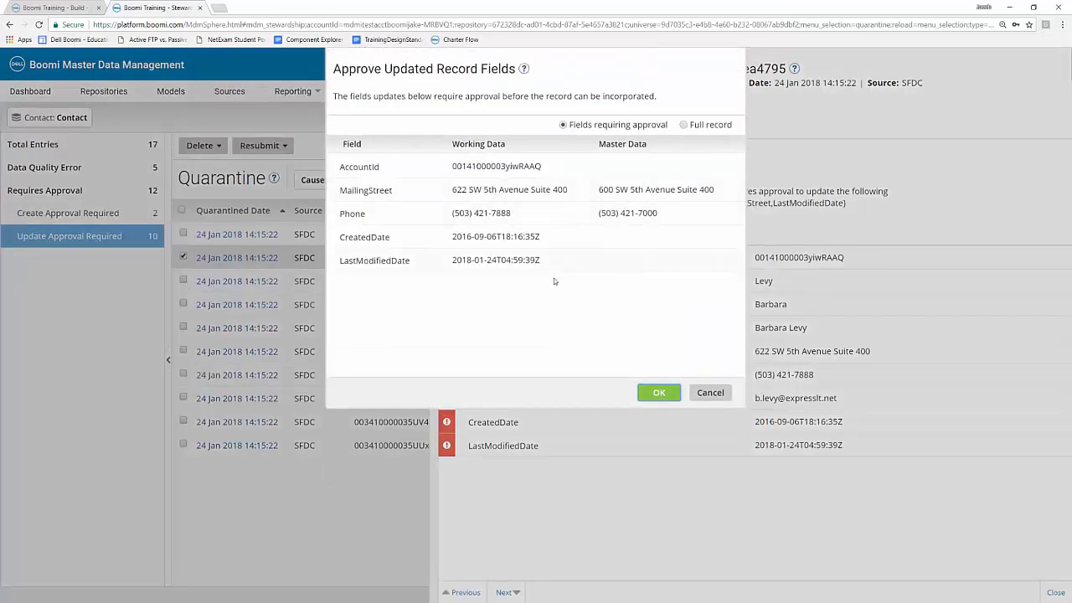
left_click(659, 393)
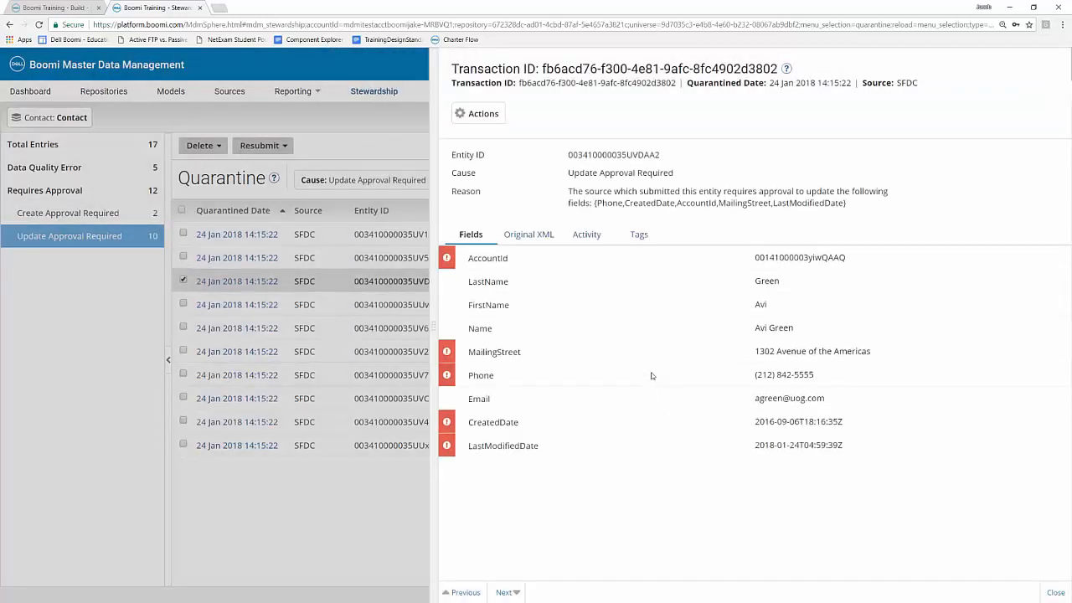
left_click(475, 115)
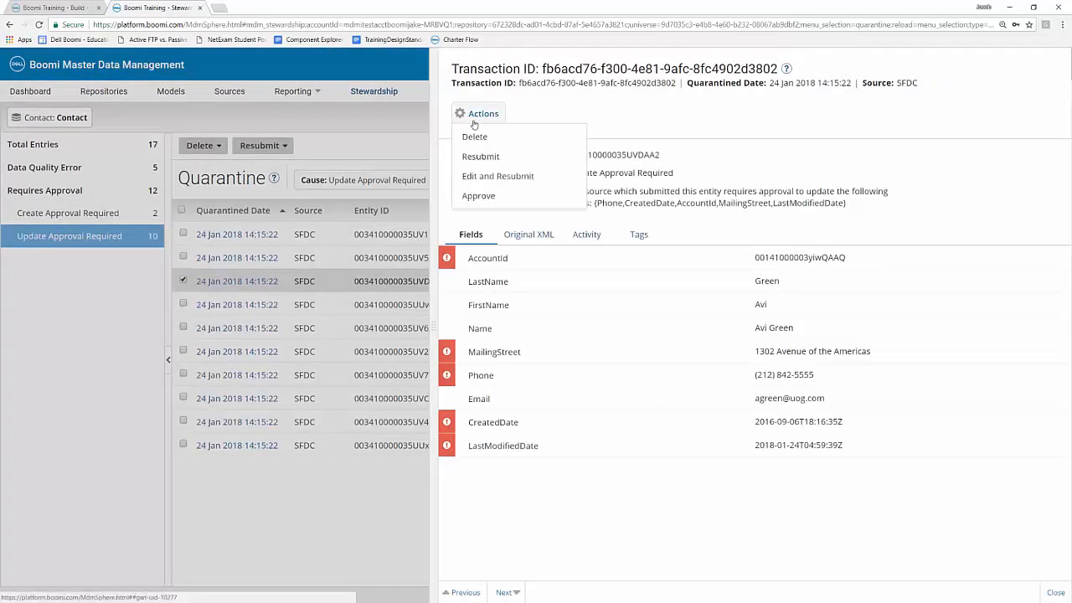
left_click(504, 197)
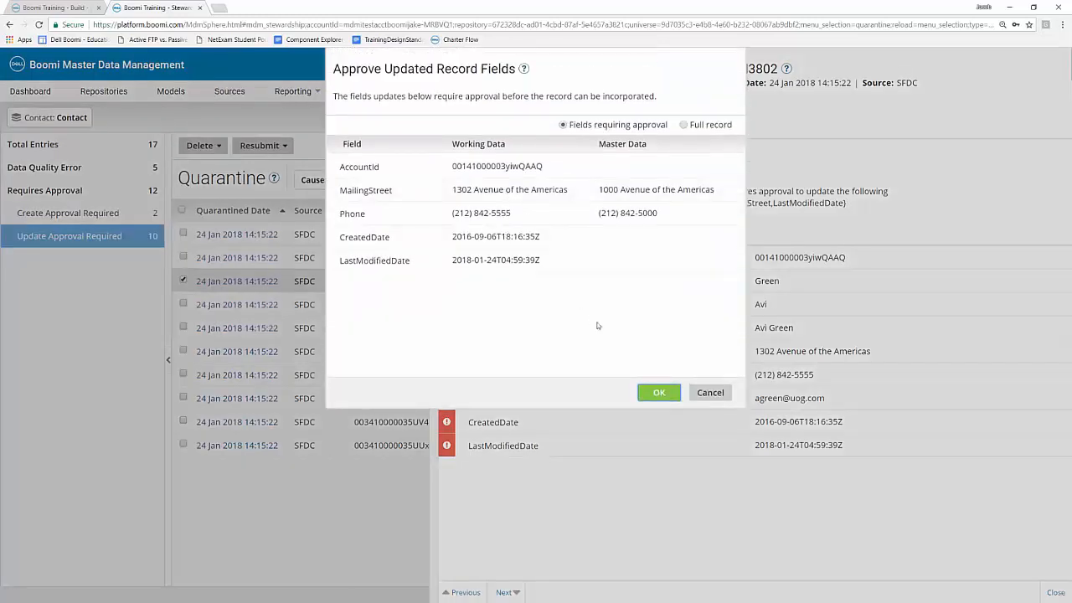
left_click(673, 400)
- Approve the updated record fields of the fourth and fifth Update Approval Required entries
left_click(489, 118)
left_click(502, 197)
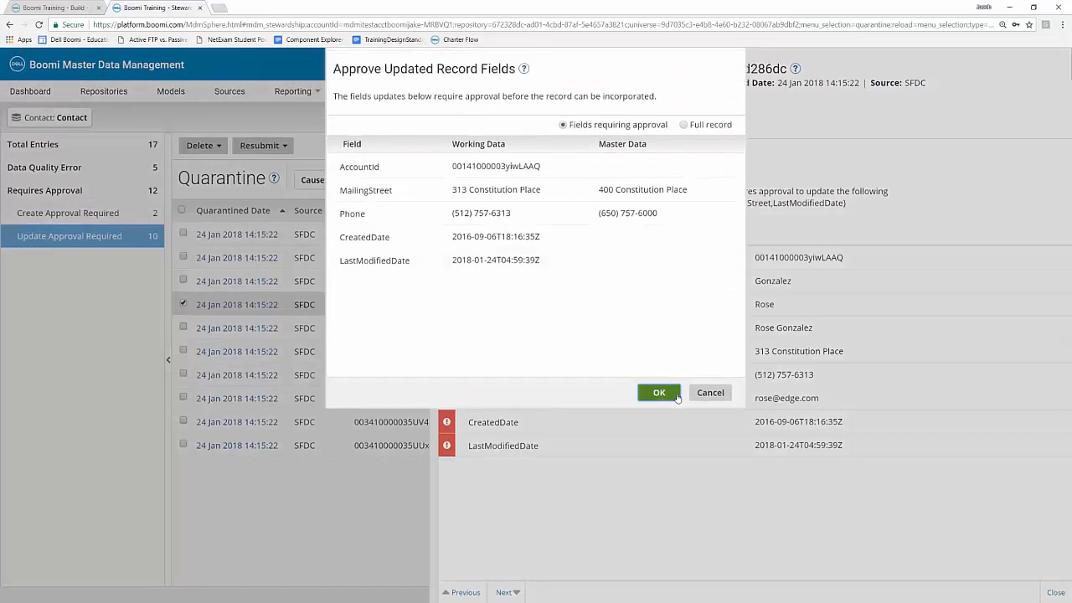
left_click(659, 352)
left_click(483, 114)
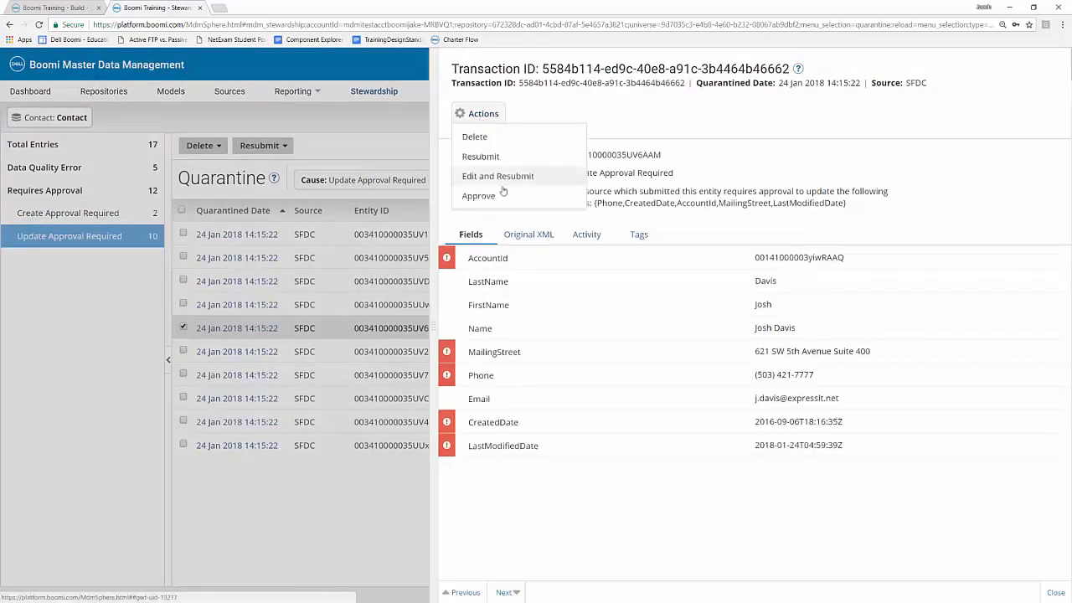
left_click(501, 197)
left_click(654, 388)
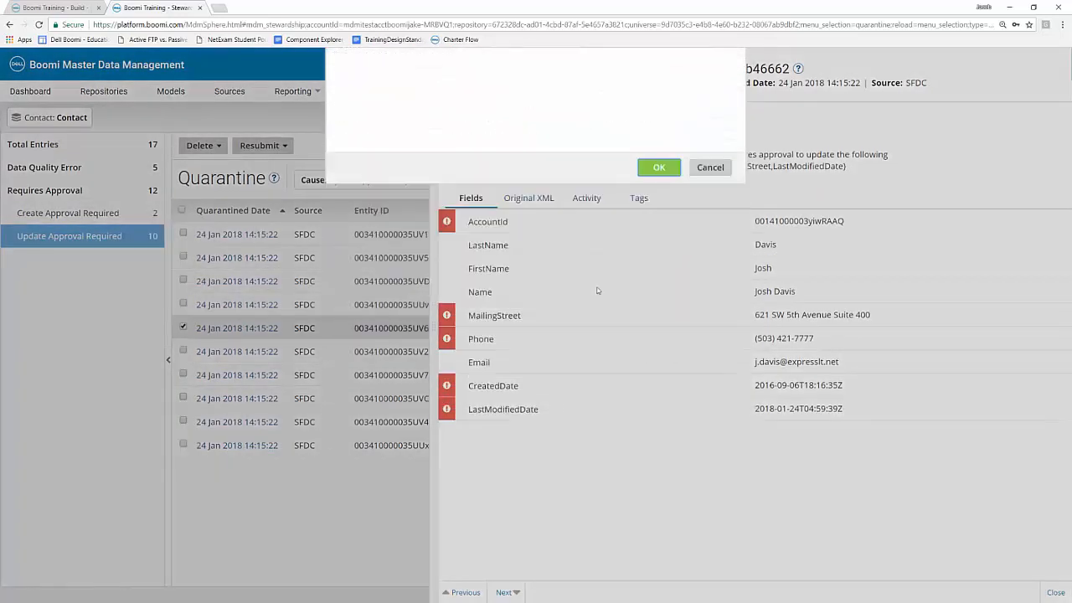
- Approve the updated record fields of the sixth, seventh and eighth Update Approval Required entries
left_click(484, 115)
left_click(501, 198)
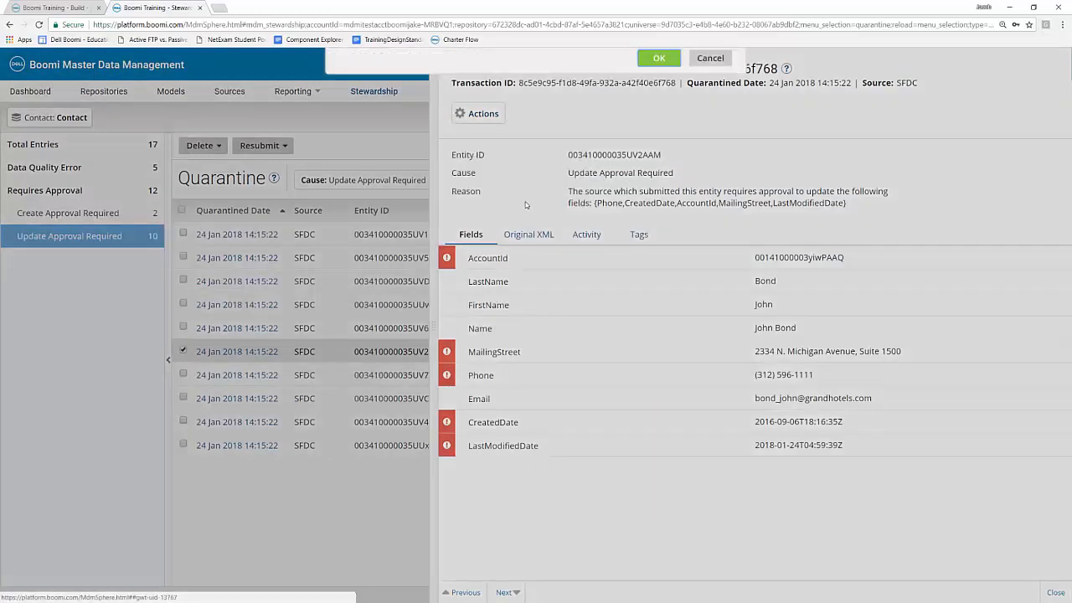
left_click(670, 395)
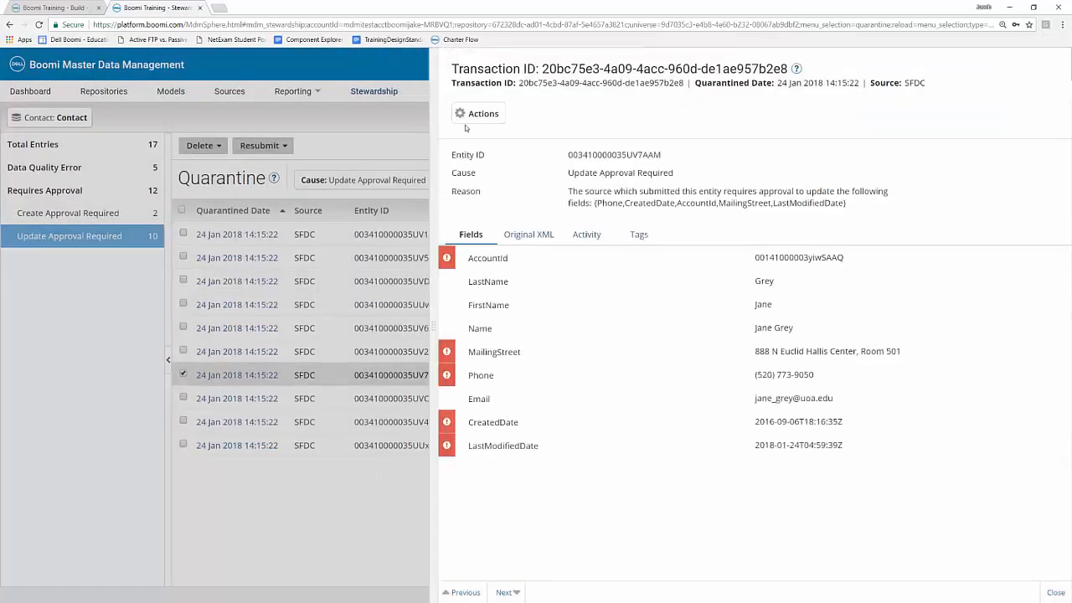
left_click(484, 115)
left_click(498, 196)
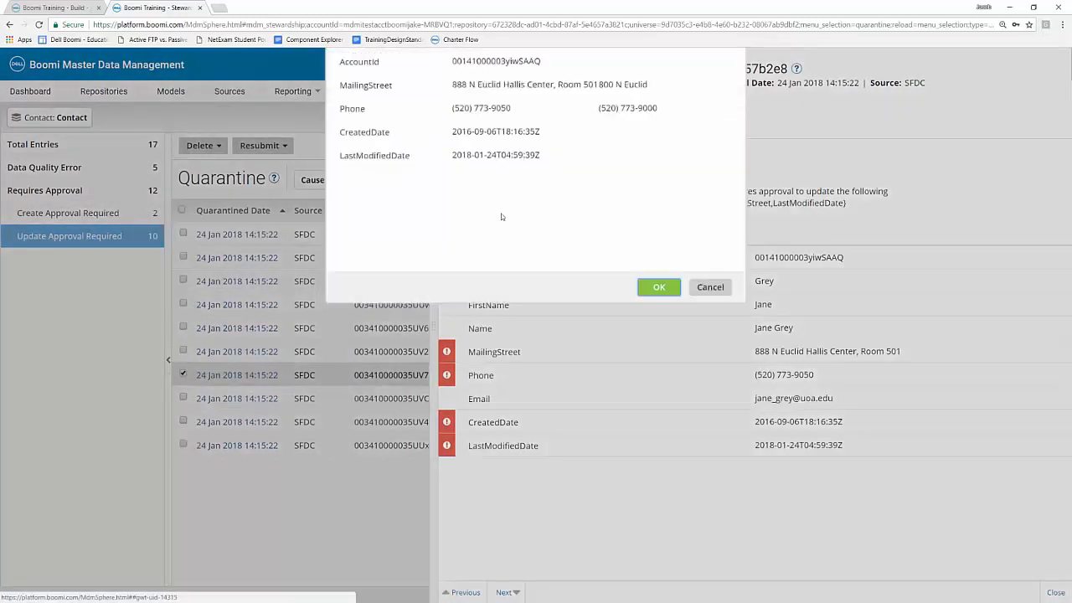
left_click(660, 394)
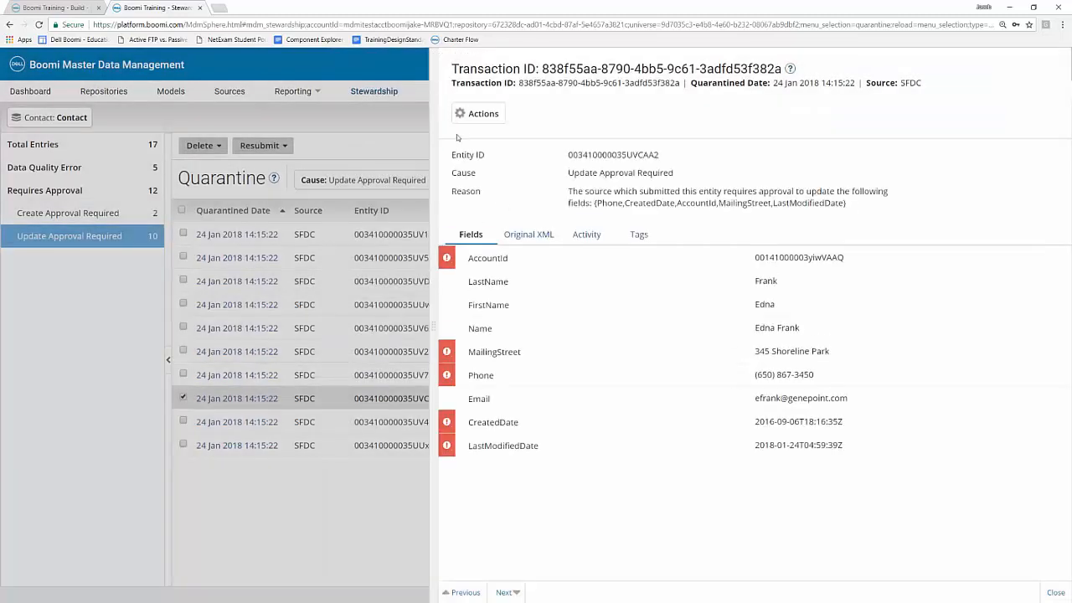
left_click(483, 114)
left_click(493, 194)
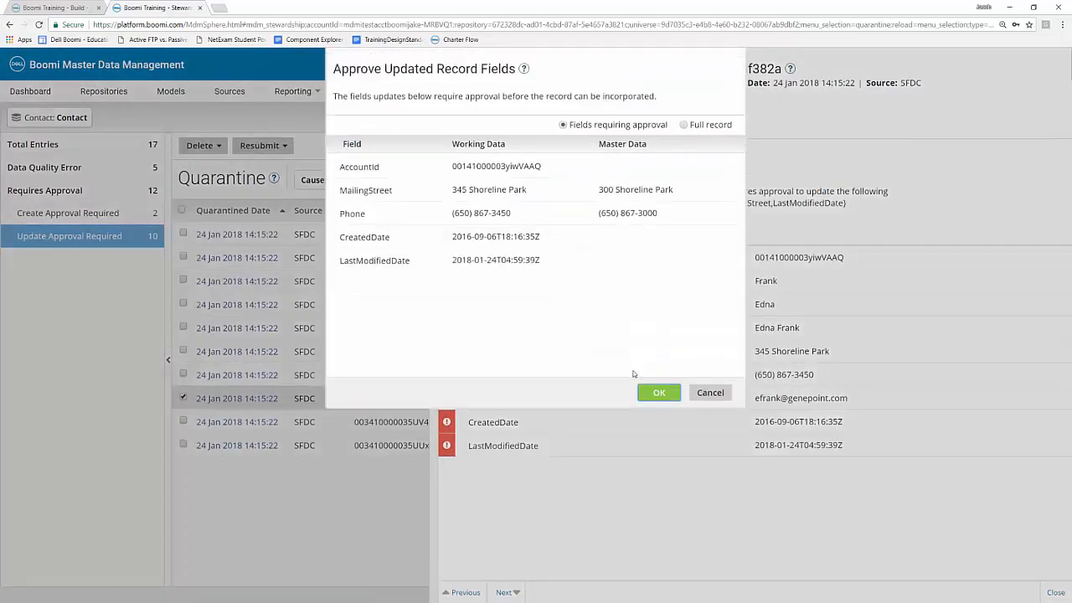
left_click(658, 392)
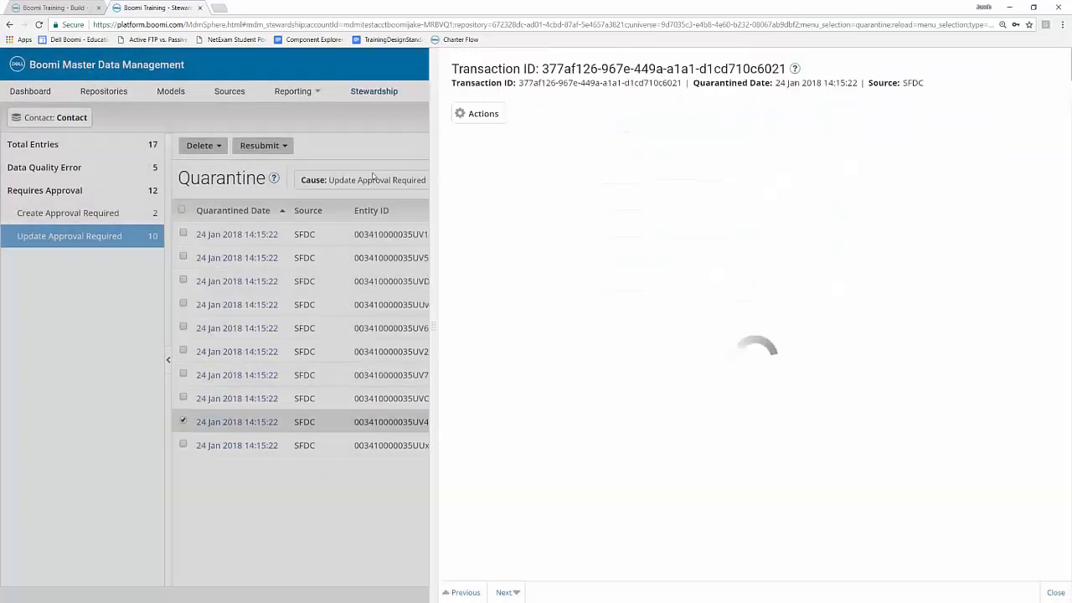
- Approve the updated record fields of the ninth and tenth Update Approval Required entries
left_click(468, 118)
left_click(475, 195)
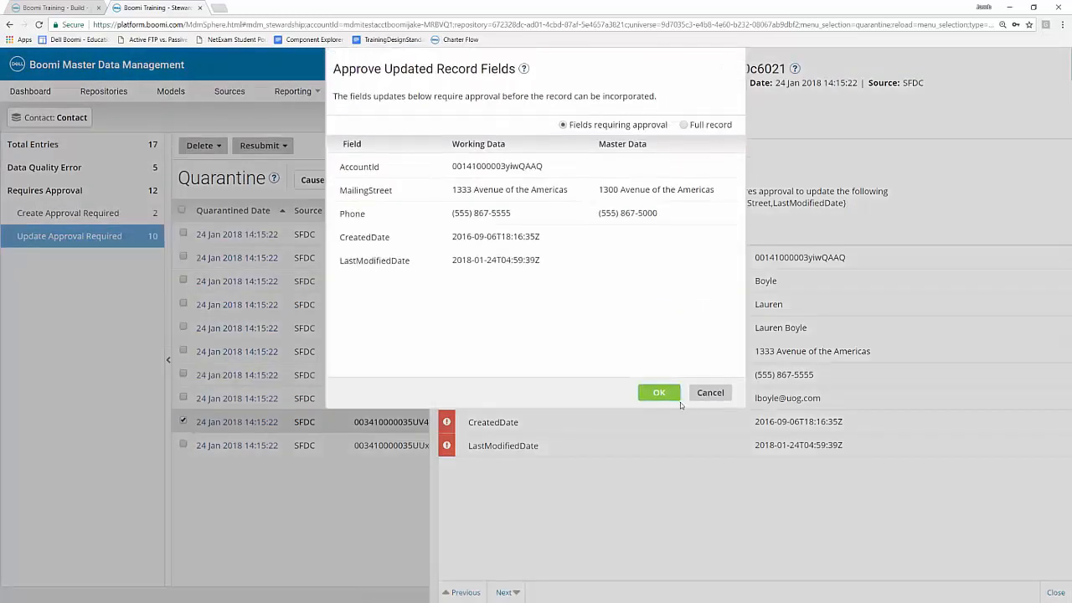
left_click(658, 392)
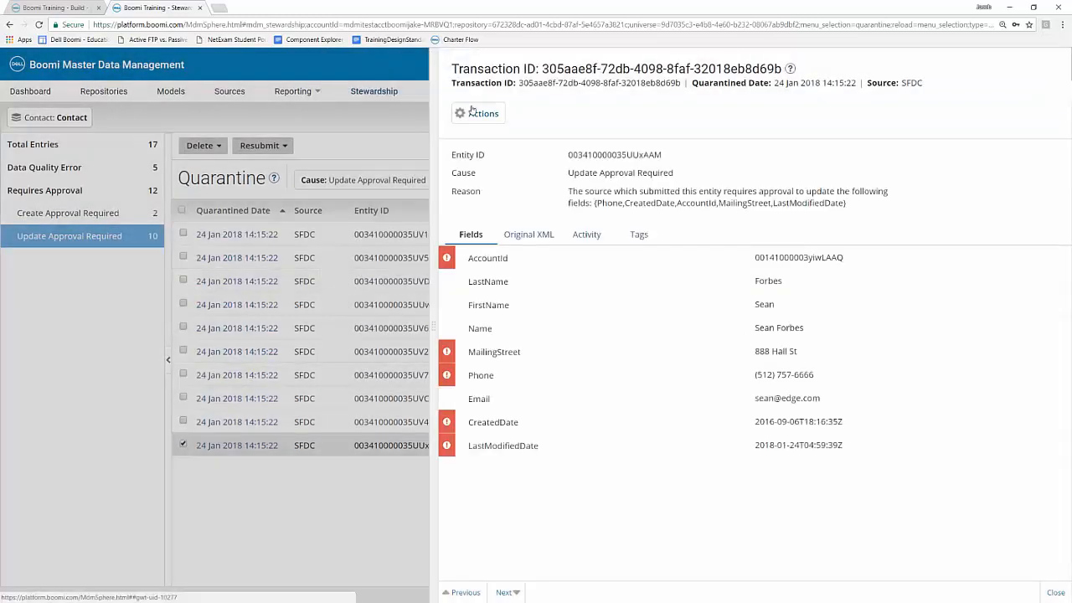
left_click(475, 114)
left_click(499, 195)
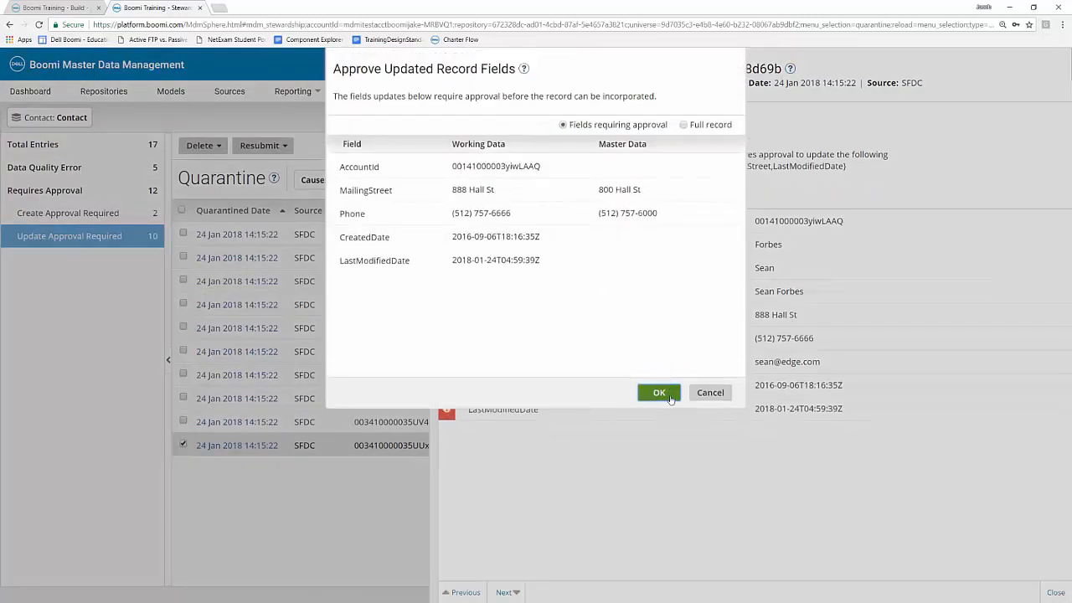
left_click(658, 391)
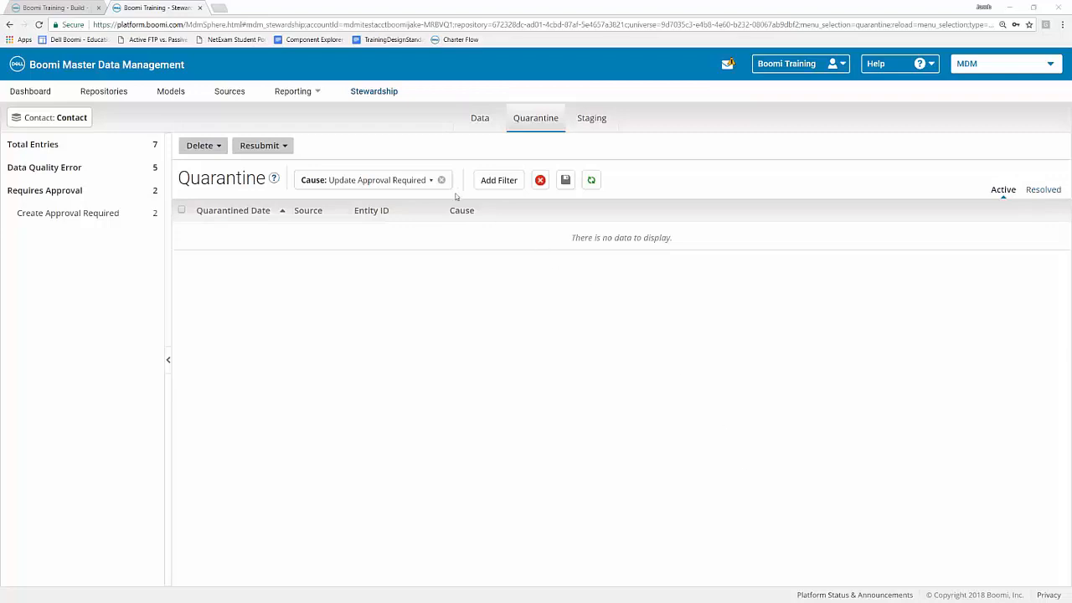
- Open the Contact domain's data records updated in the past 24 hours and review all their field columns
left_click(476, 123)
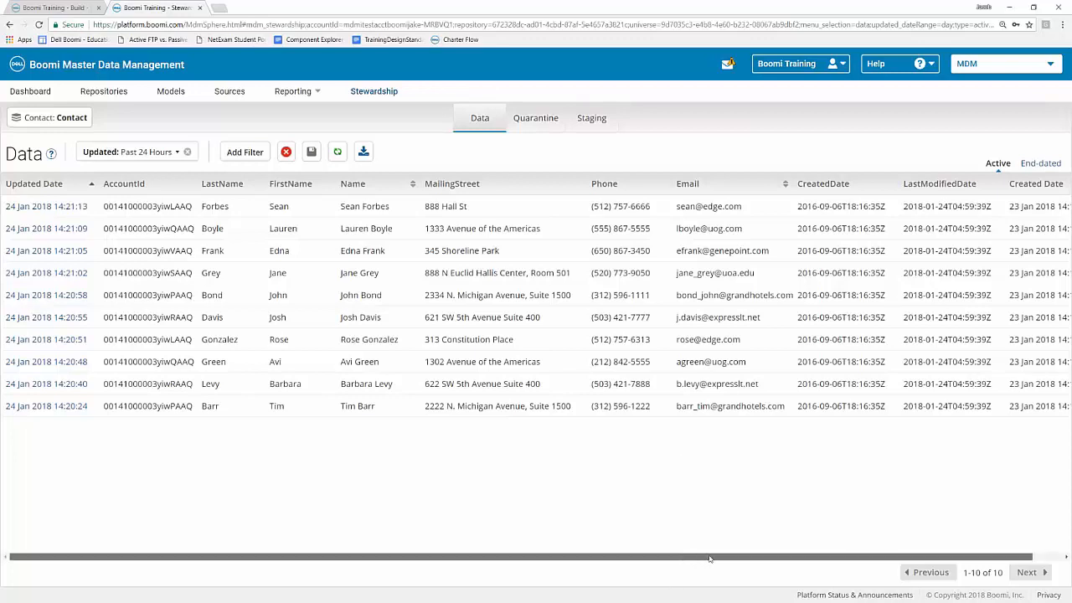
left_click_drag(705, 557, 735, 557)
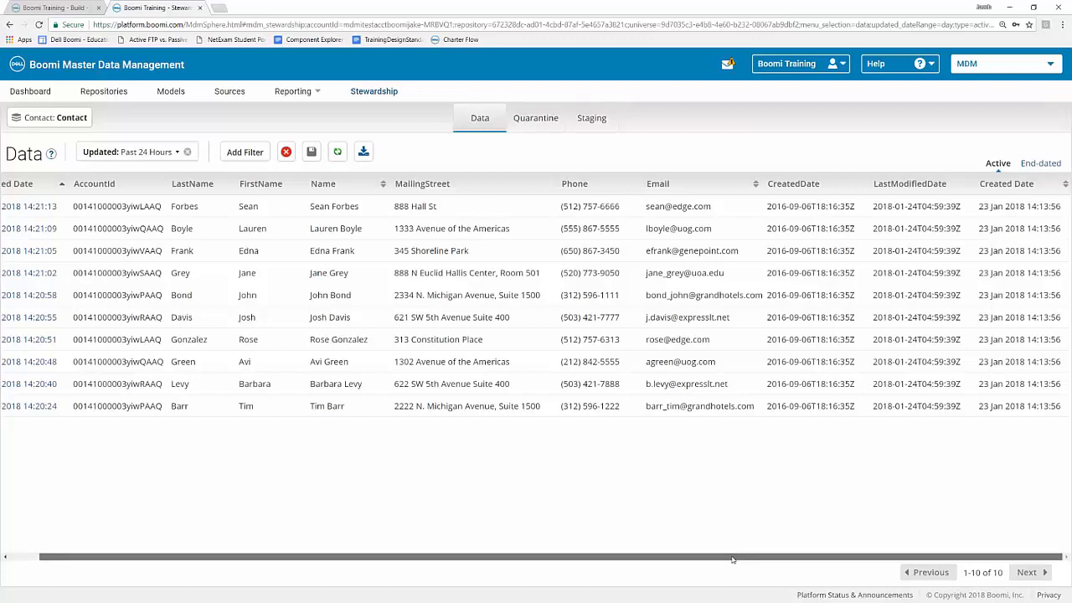
left_click_drag(745, 557, 715, 556)
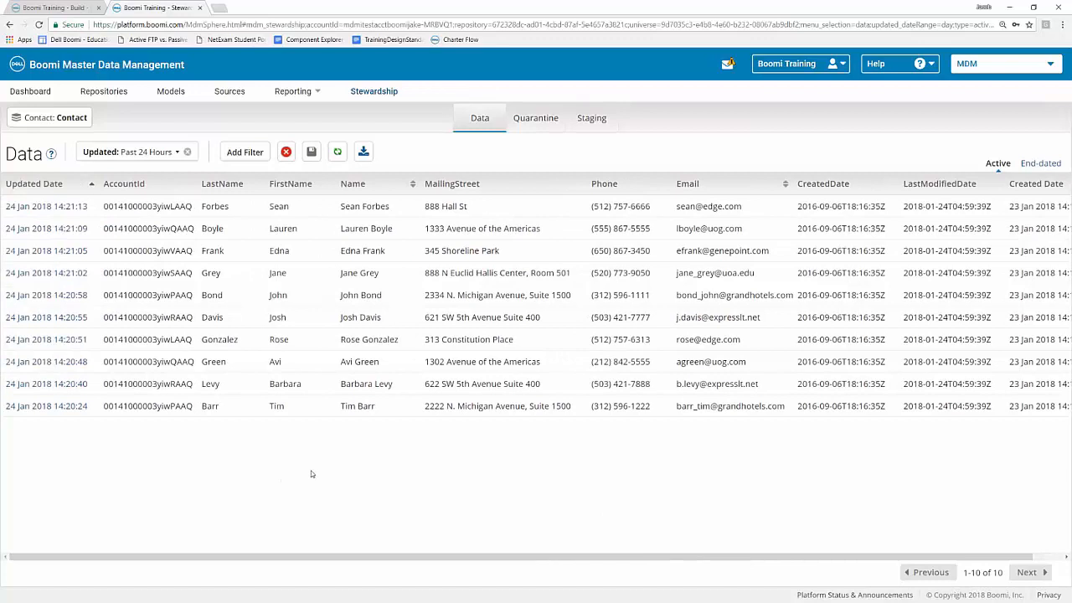
- Filter the Contact data records by the record tag Office in Building
left_click(243, 155)
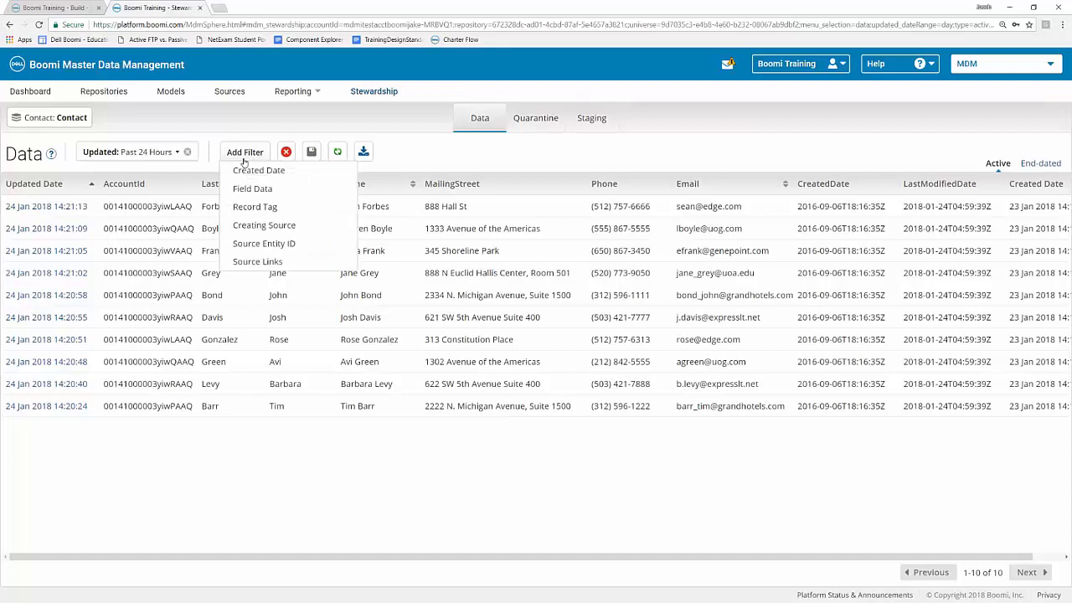
left_click(279, 209)
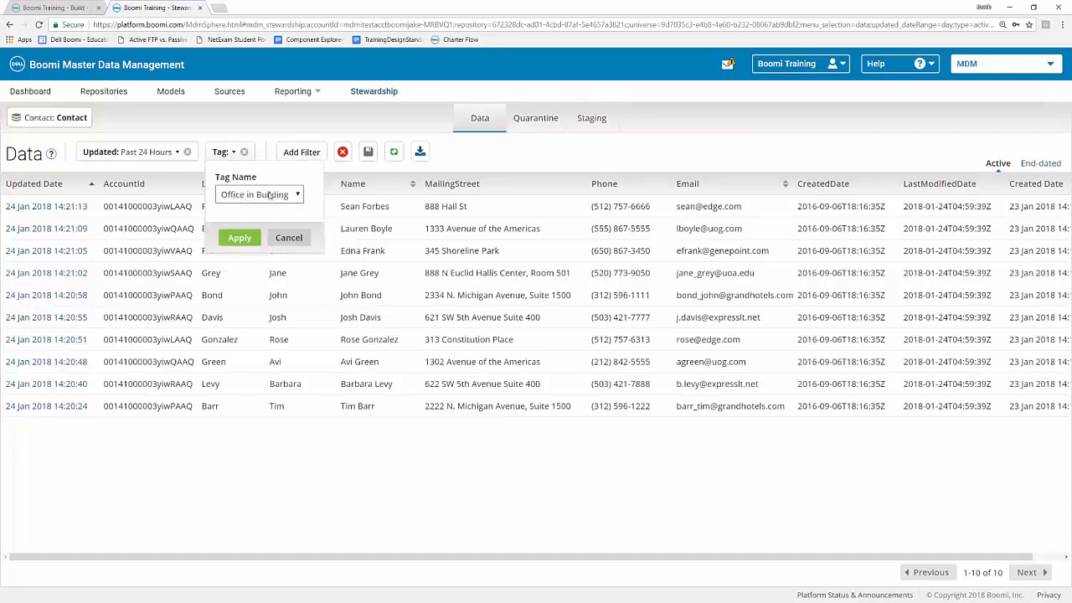
left_click(268, 196)
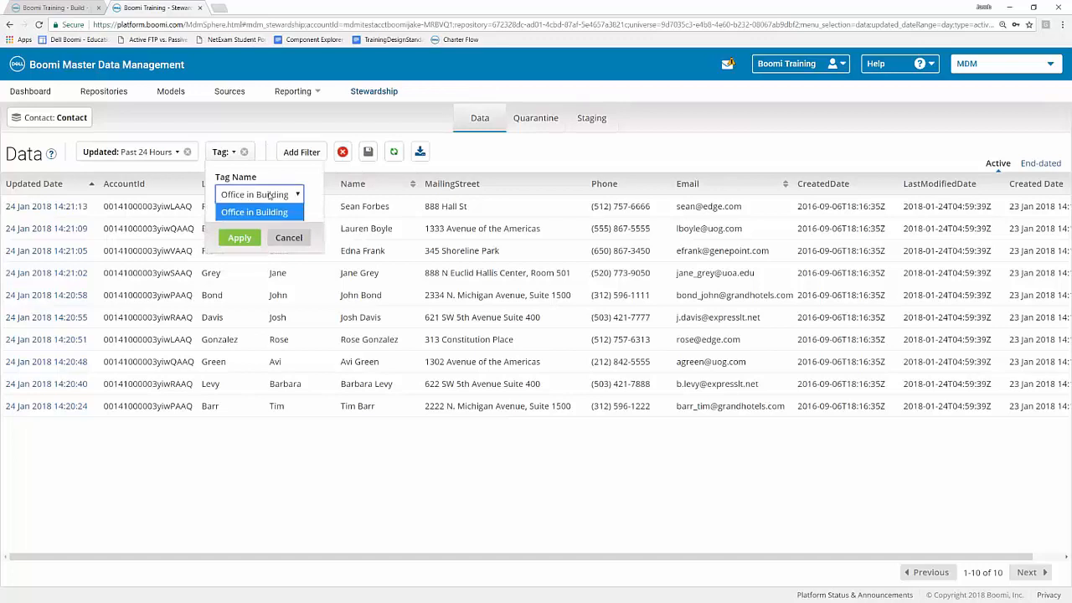
left_click(260, 212)
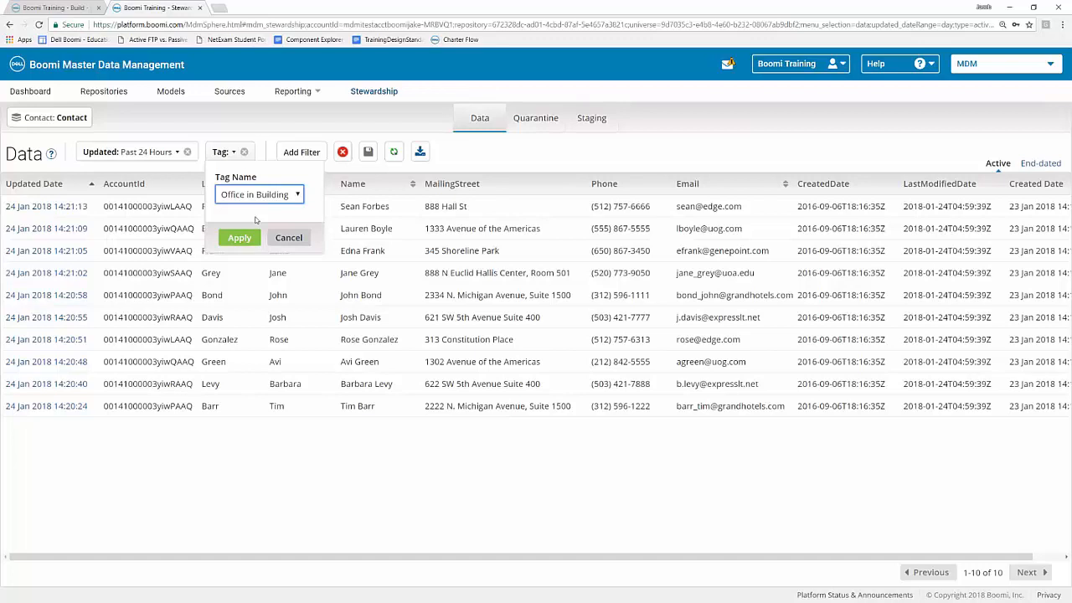
left_click(240, 238)
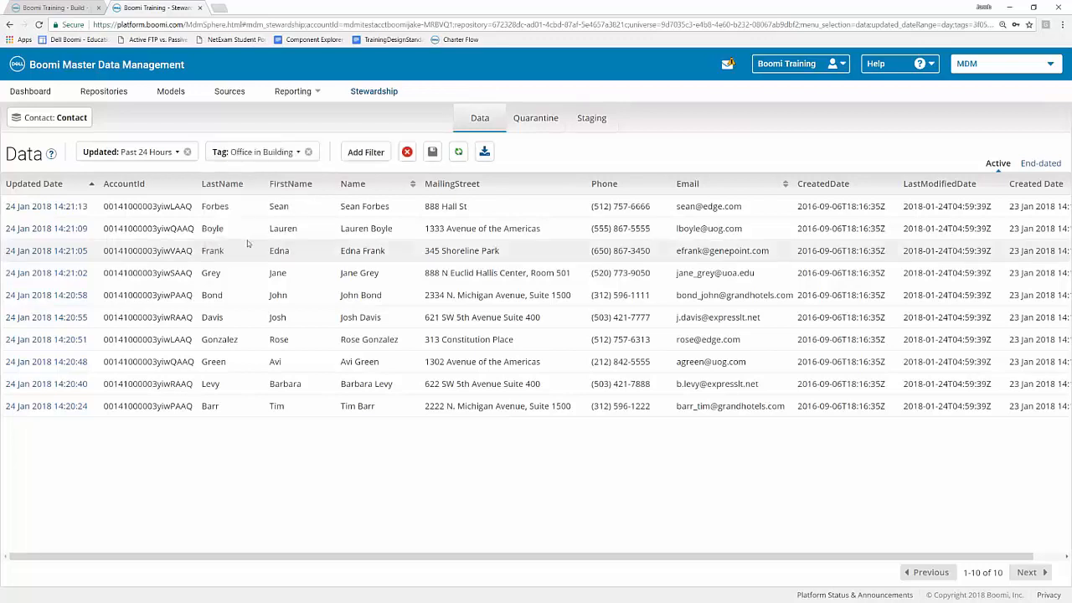